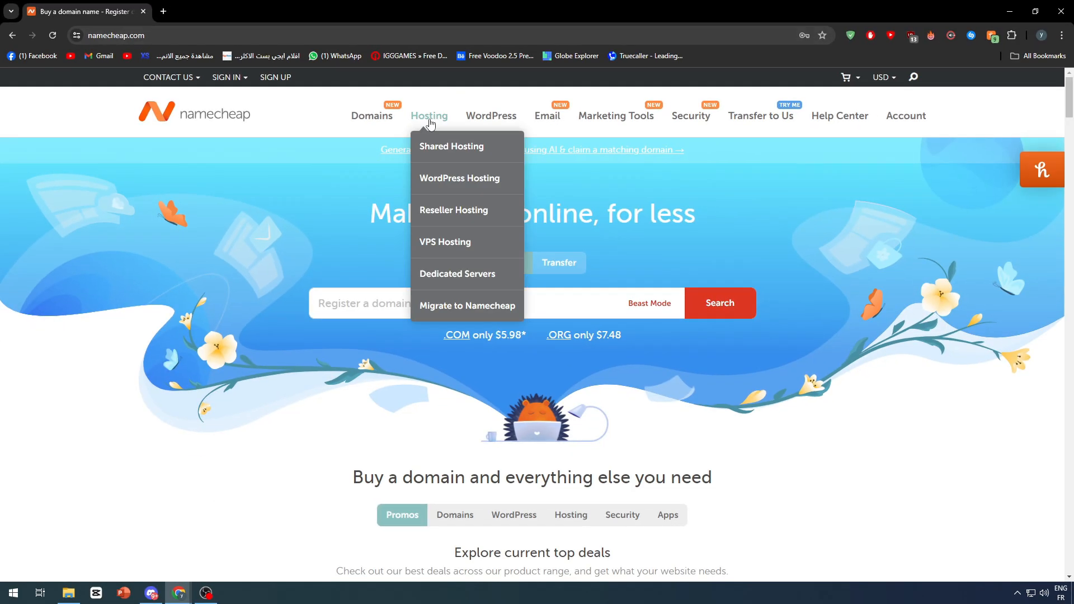
- Open Namecheap's domain name search page and search for TitanVideos
mouse_move(574, 175)
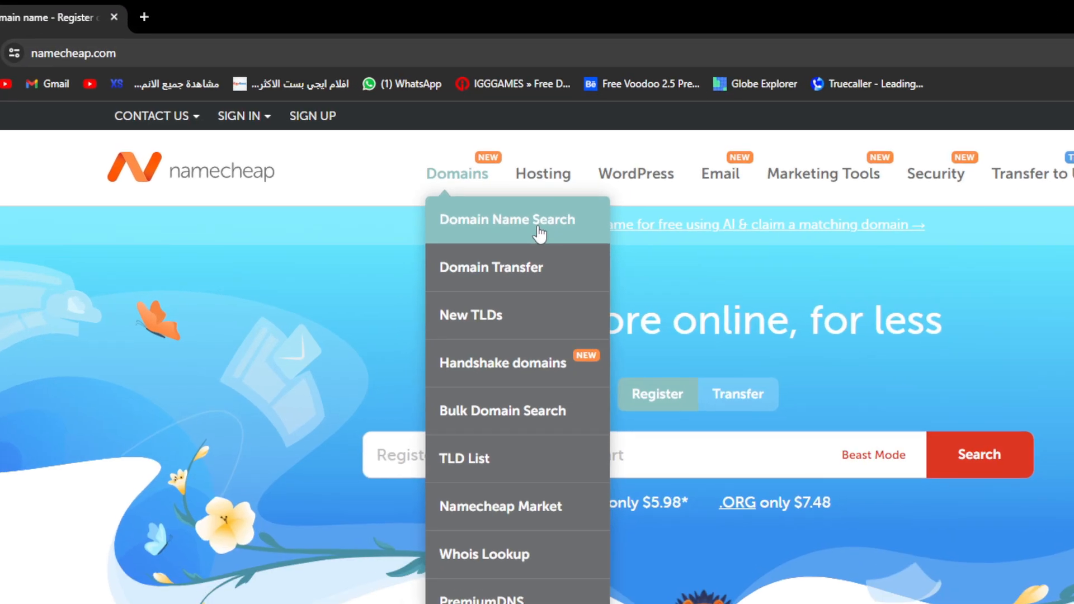
left_click(980, 449)
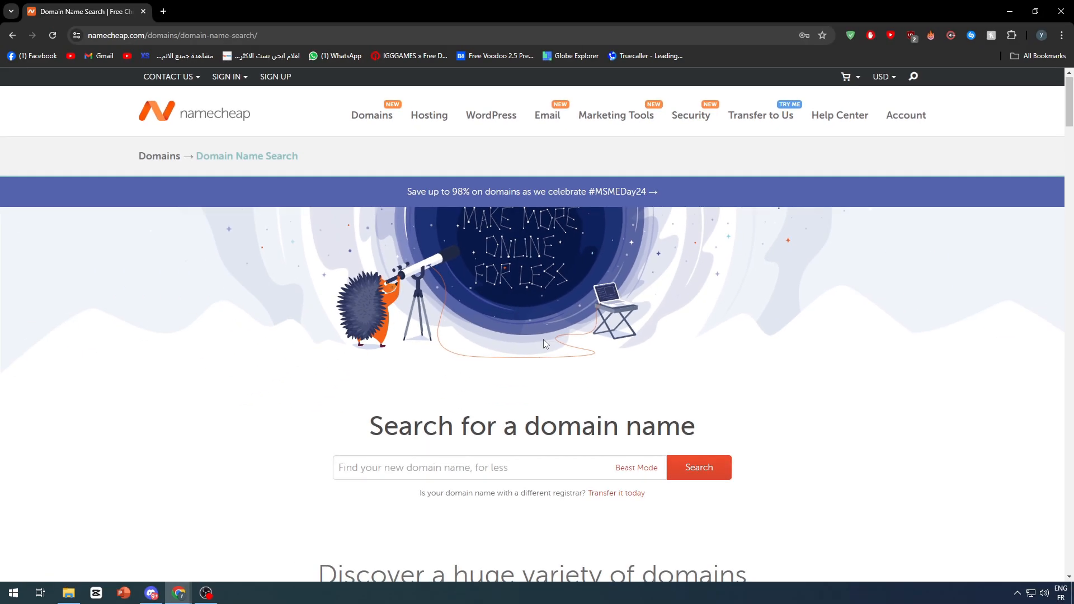
scroll(470, 340, "down", 4)
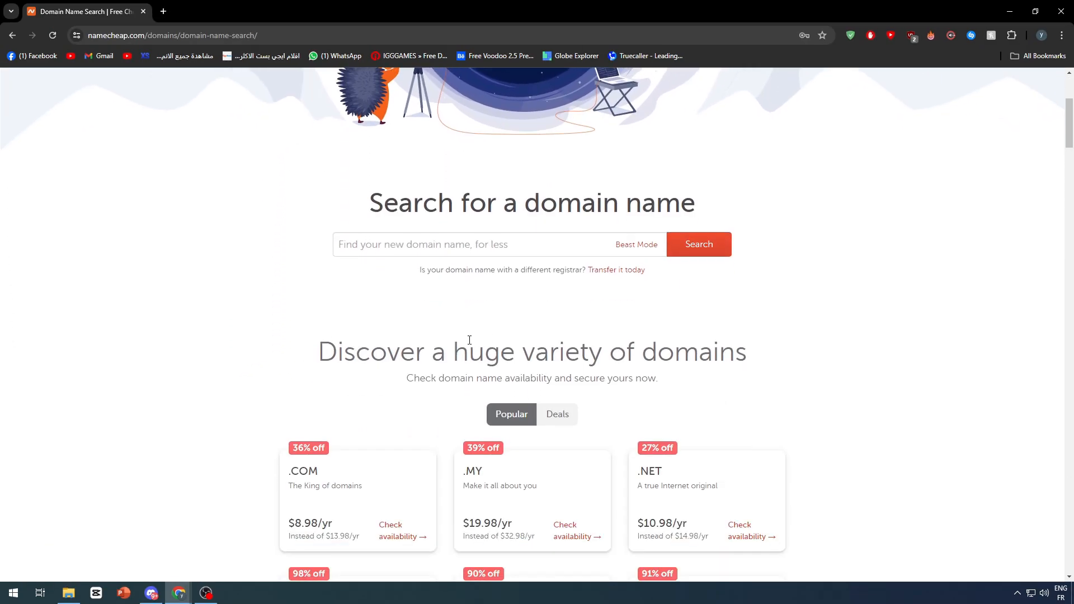
left_click(423, 251)
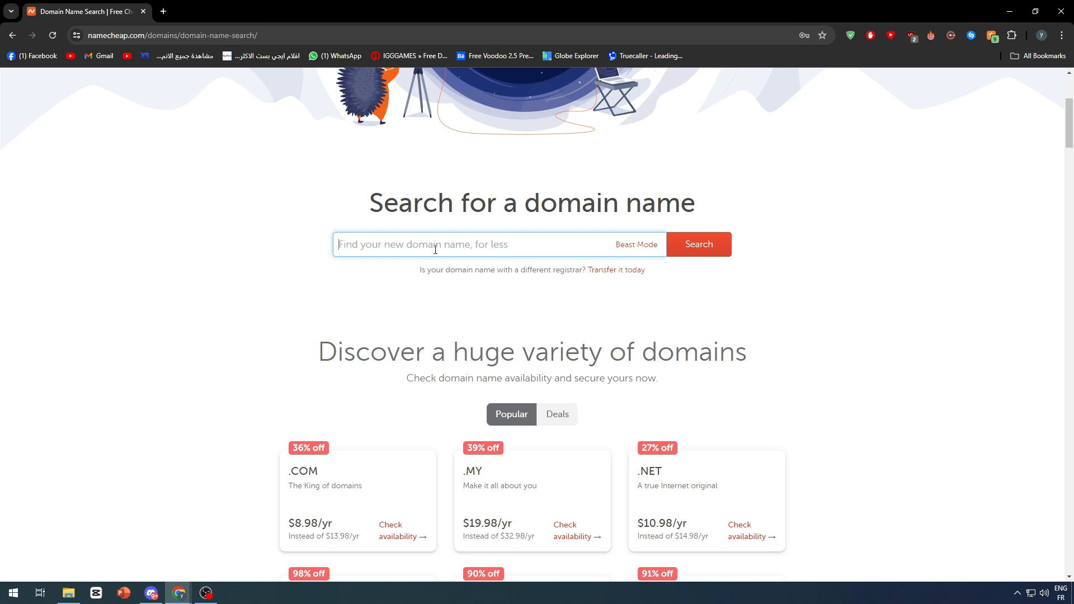
type("Titan")
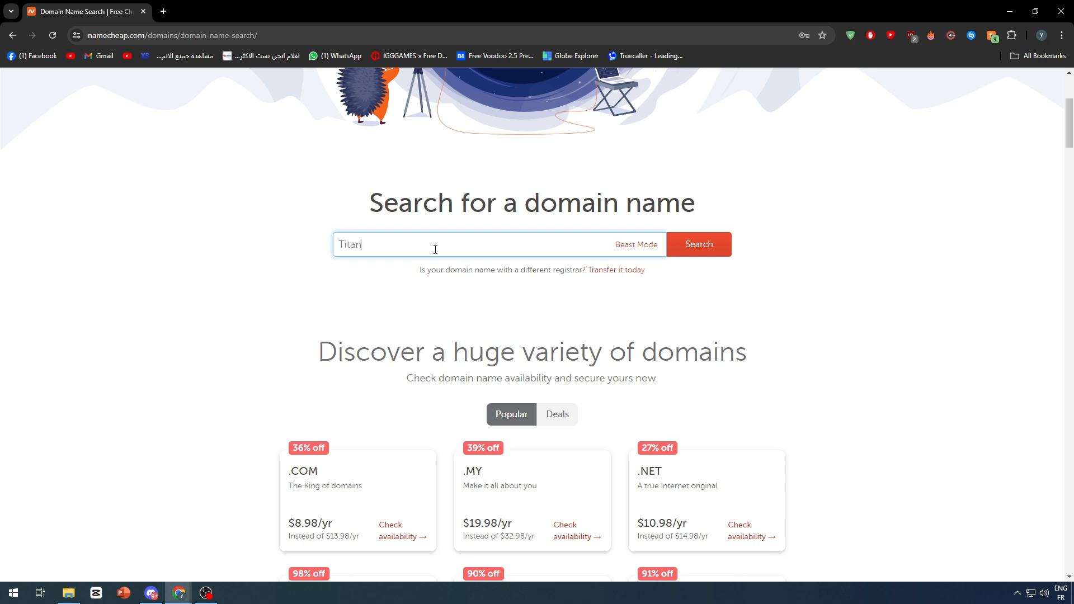
type("Videos")
key("Return")
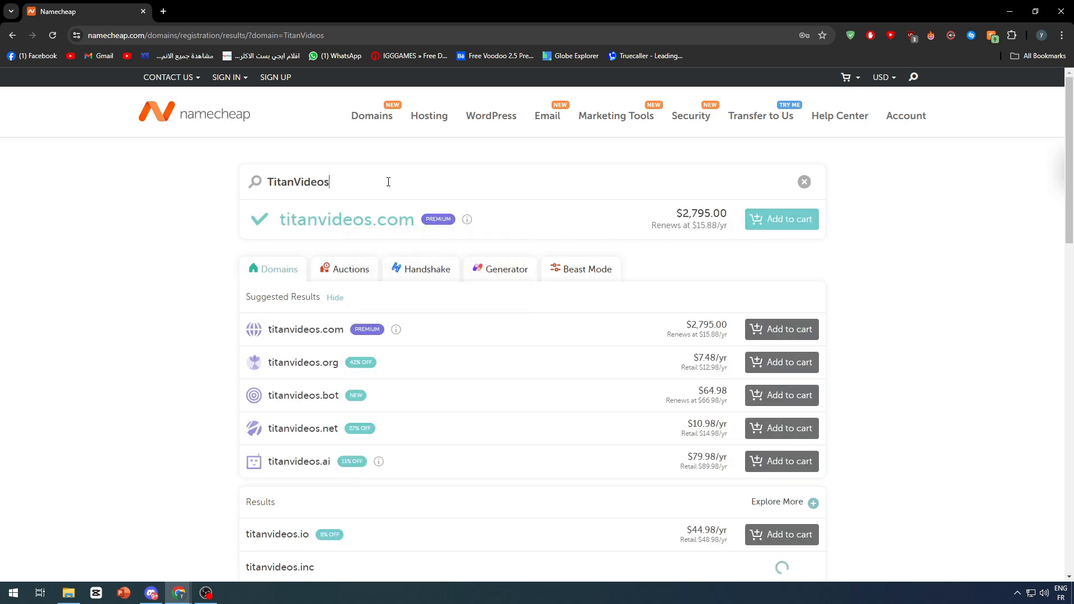
- Examine the TitanVideos search results, comparing the prices and labels of the .com domain and the alternative extensions
left_click_drag(388, 182, 224, 180)
left_click(204, 202)
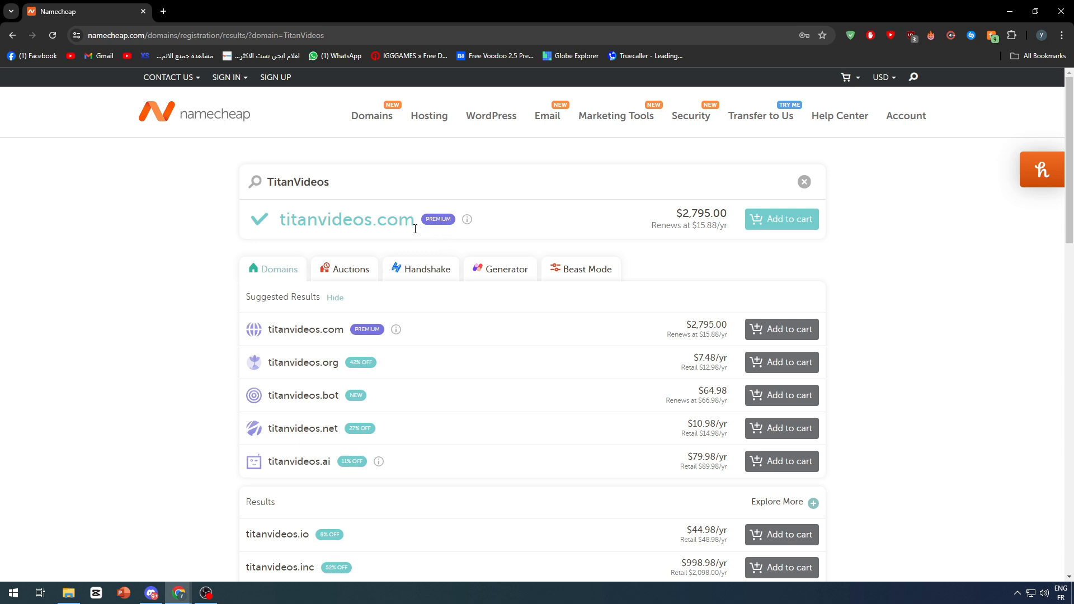
double_click(380, 227)
left_click(686, 263)
left_click_drag(282, 220, 378, 219)
double_click(692, 211)
scroll(721, 290, "down", 2)
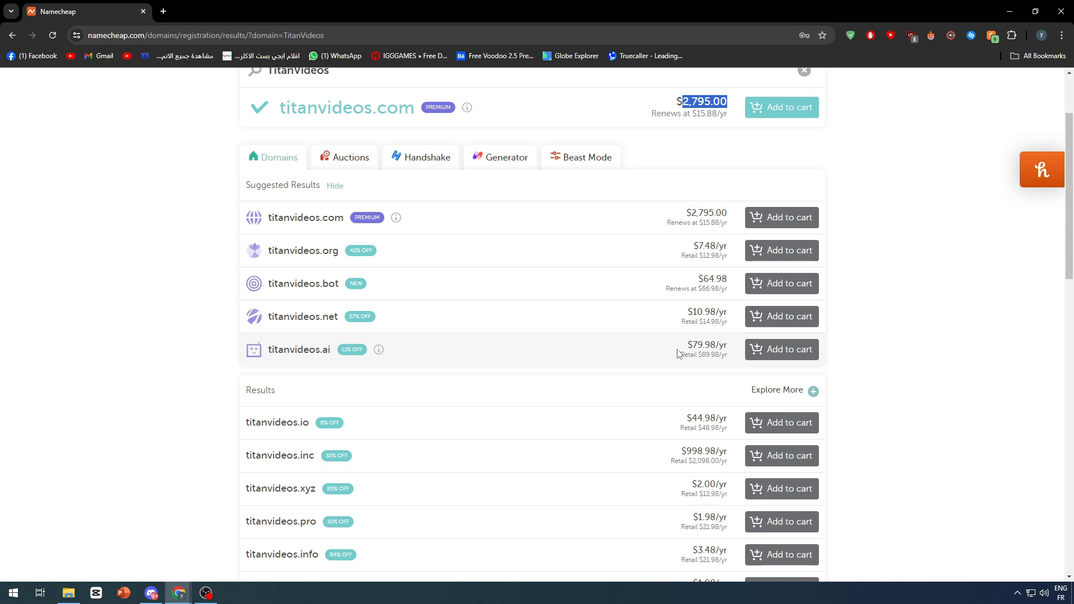
mouse_move(379, 352)
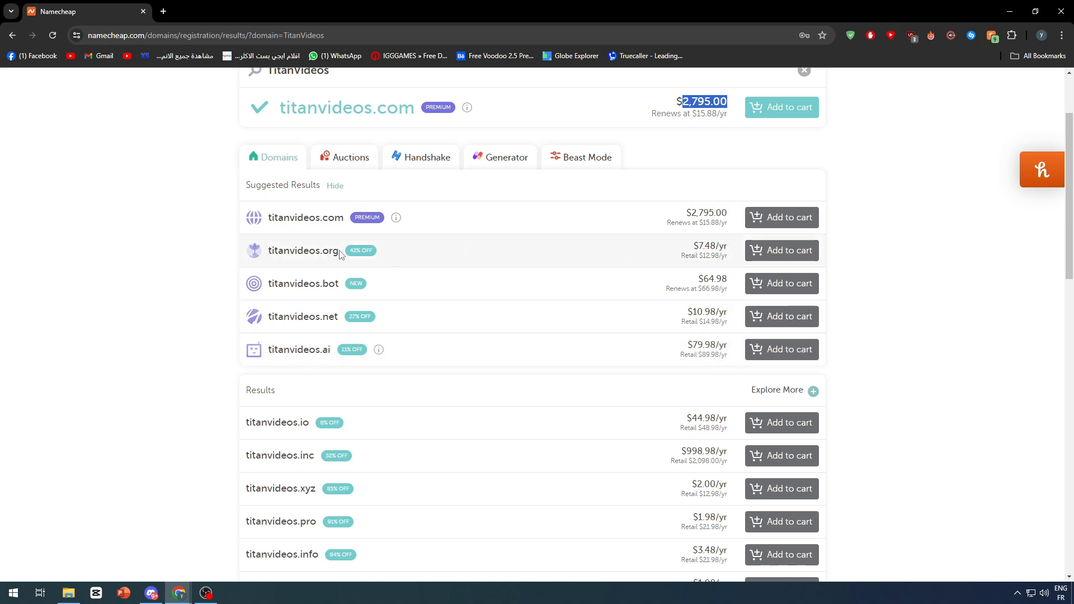
scroll(449, 317, "down", 6)
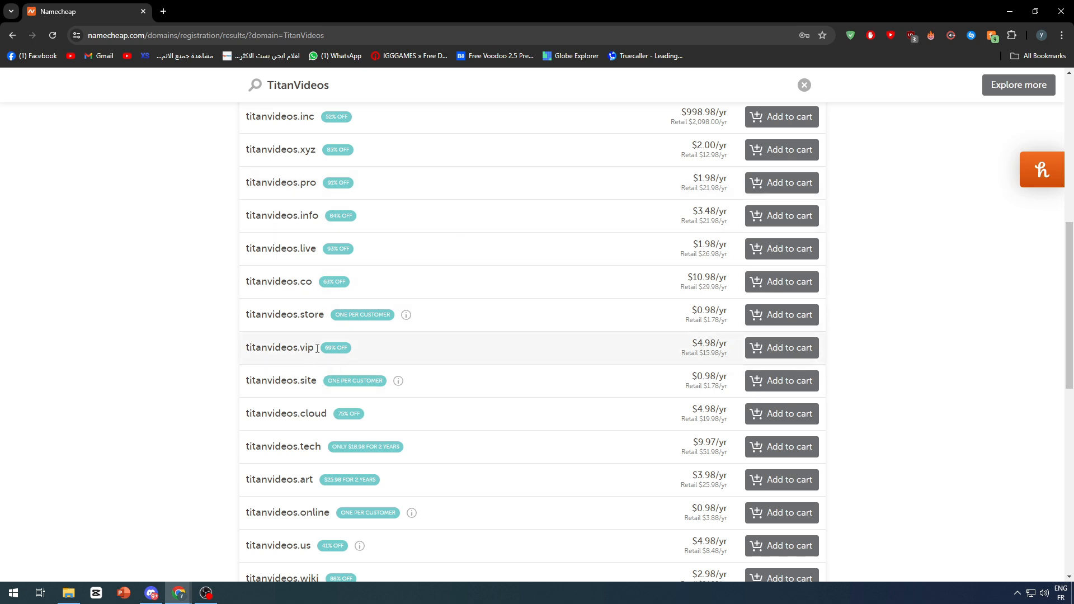
scroll(583, 365, "down", 3)
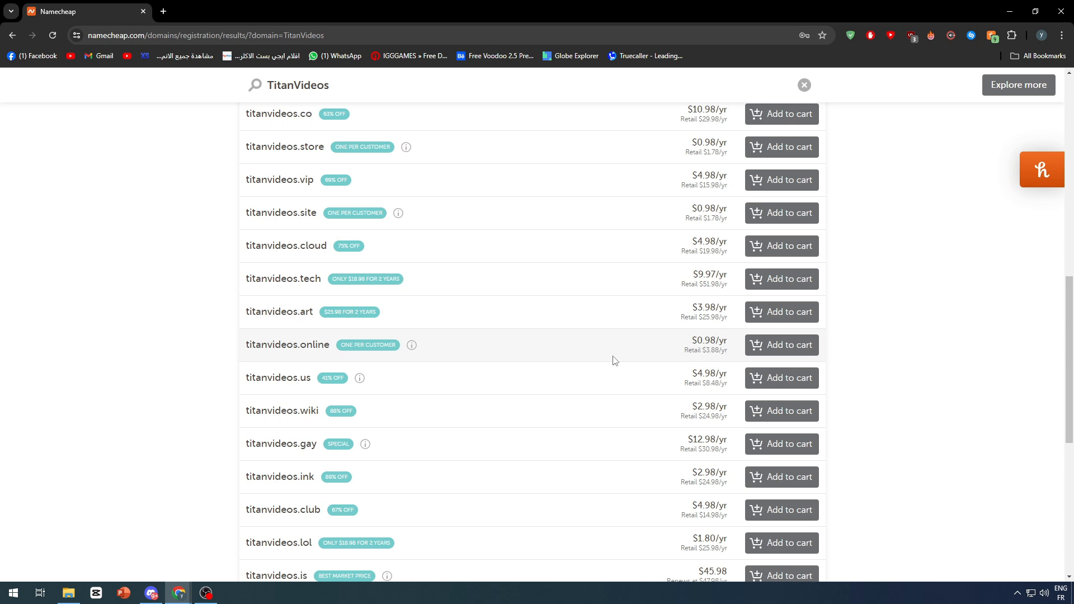
scroll(660, 464, "up", 11)
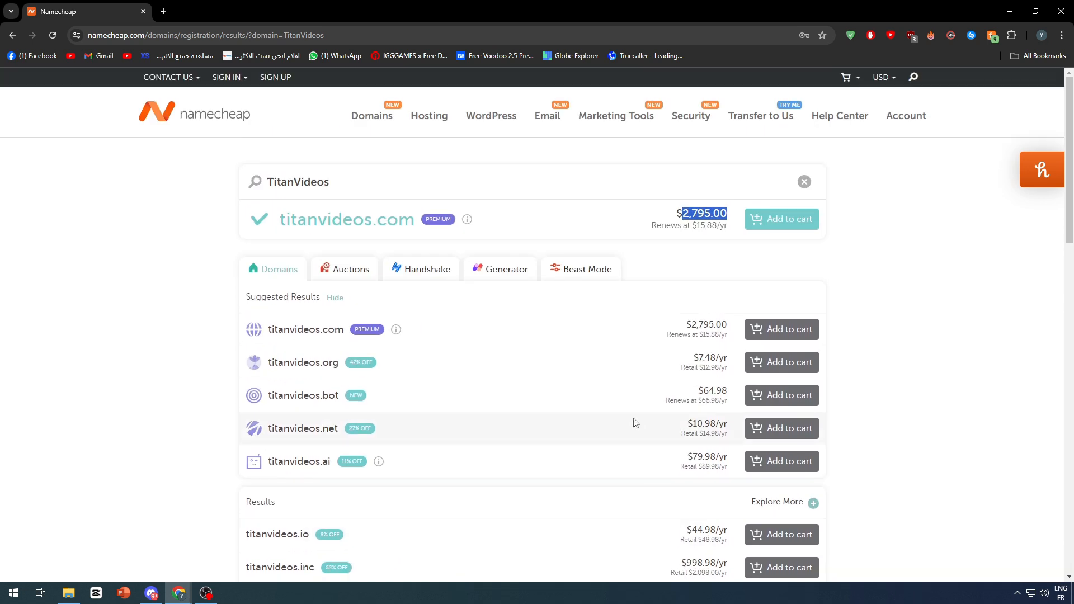
- Sign in to the Namecheap account with the saved login details
left_click_drag(918, 122, 885, 129)
left_click(884, 153)
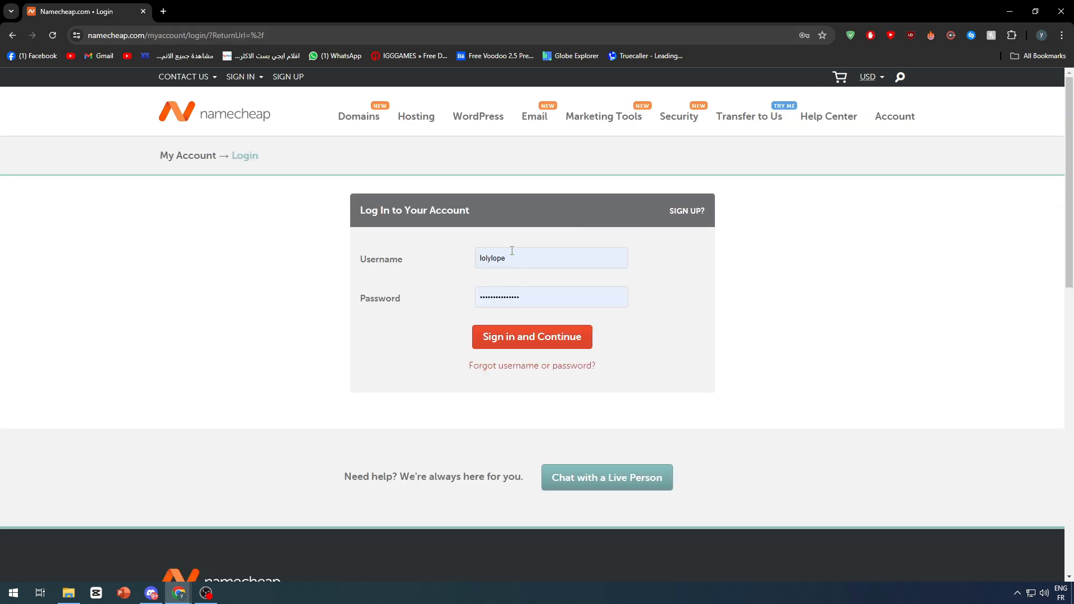
left_click(515, 336)
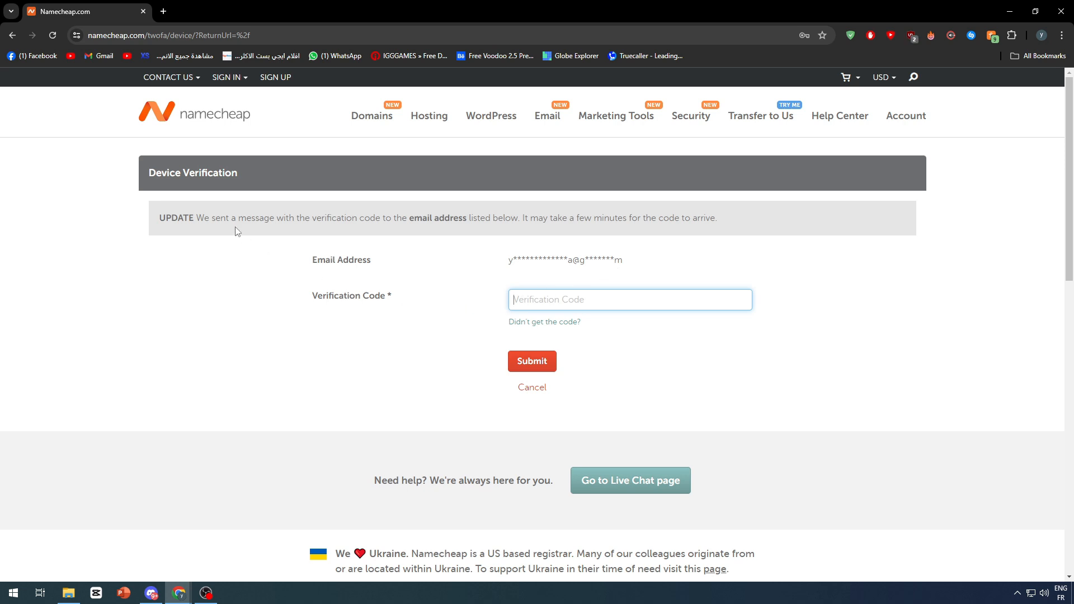
- Open Gmail in a new tab and copy the verification code from Namecheap's confirmation email
left_click(164, 9)
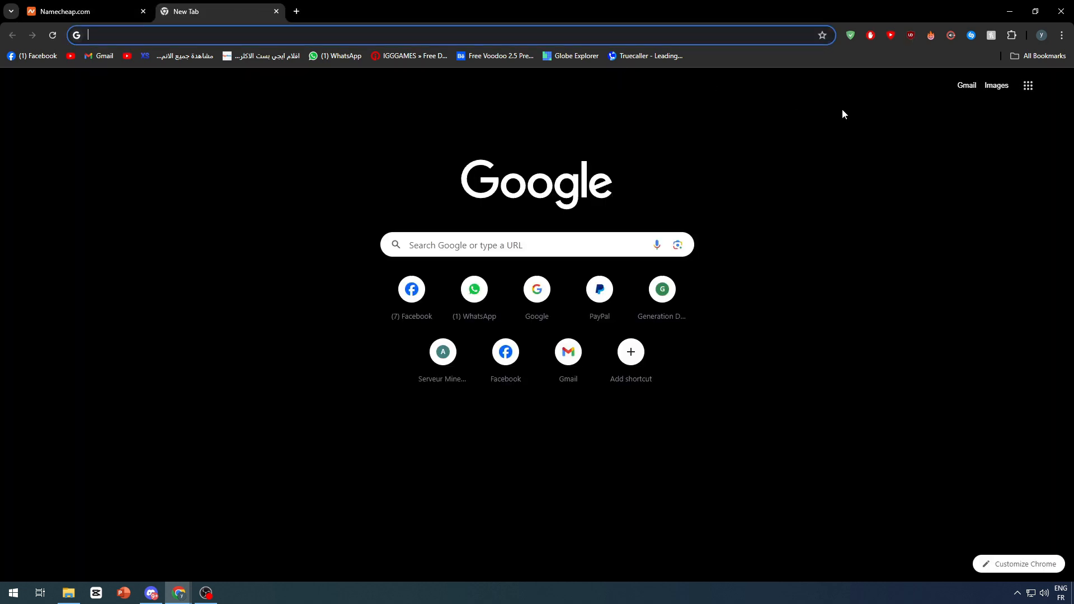
left_click(971, 88)
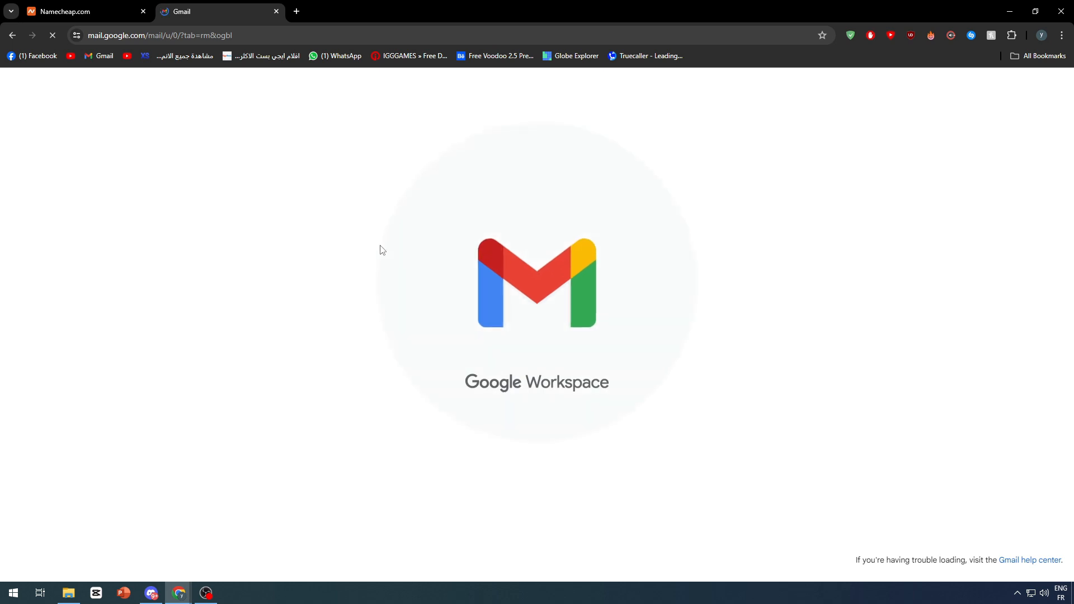
left_click(232, 166)
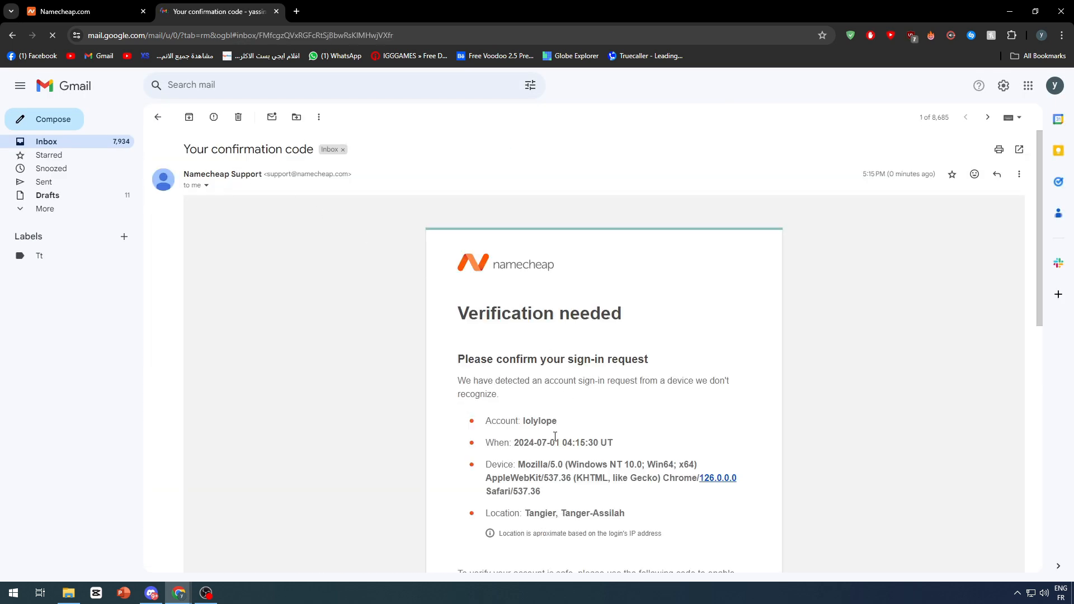
scroll(616, 380, "down", 1)
scroll(630, 383, "up", 1)
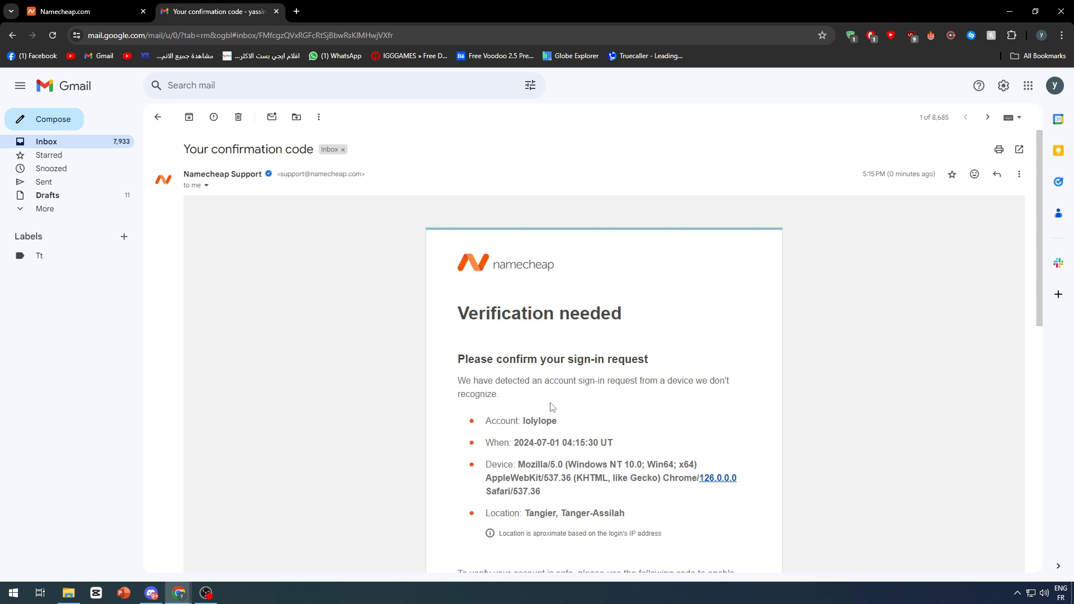
scroll(551, 407, "down", 5)
double_click(602, 346)
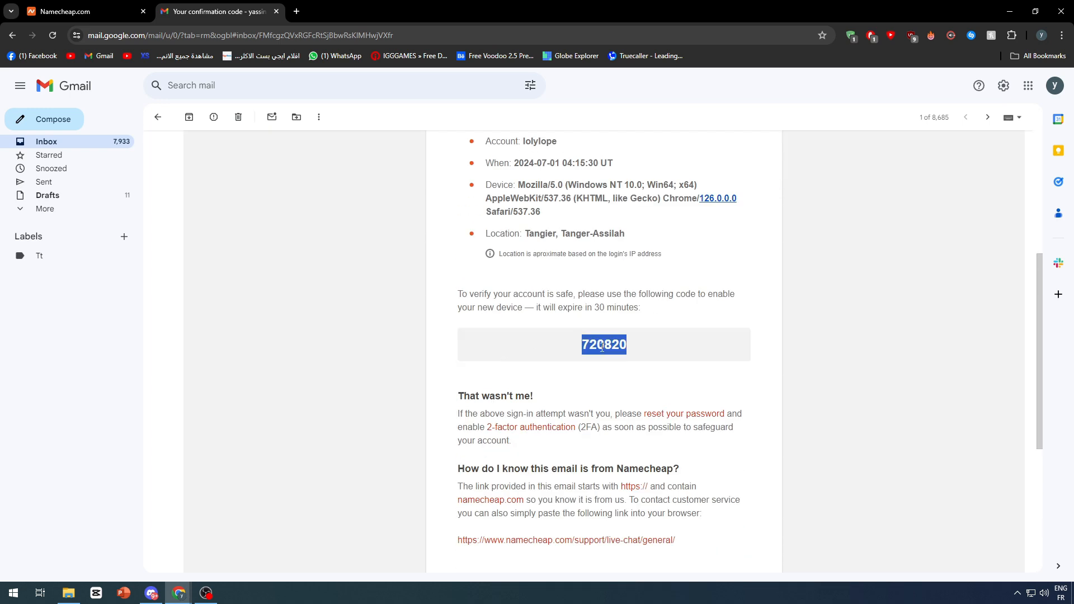
key("ctrl+c")
- Return to the Namecheap tab, paste the verification code into the device verification form and submit it
left_click(89, 11)
key("ctrl+v")
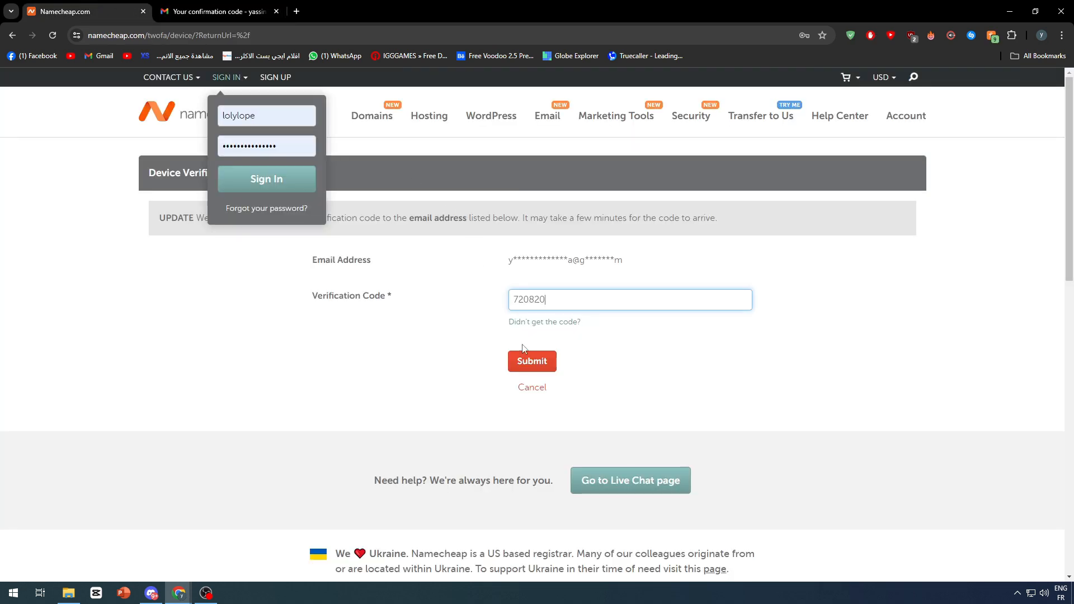
left_click(529, 360)
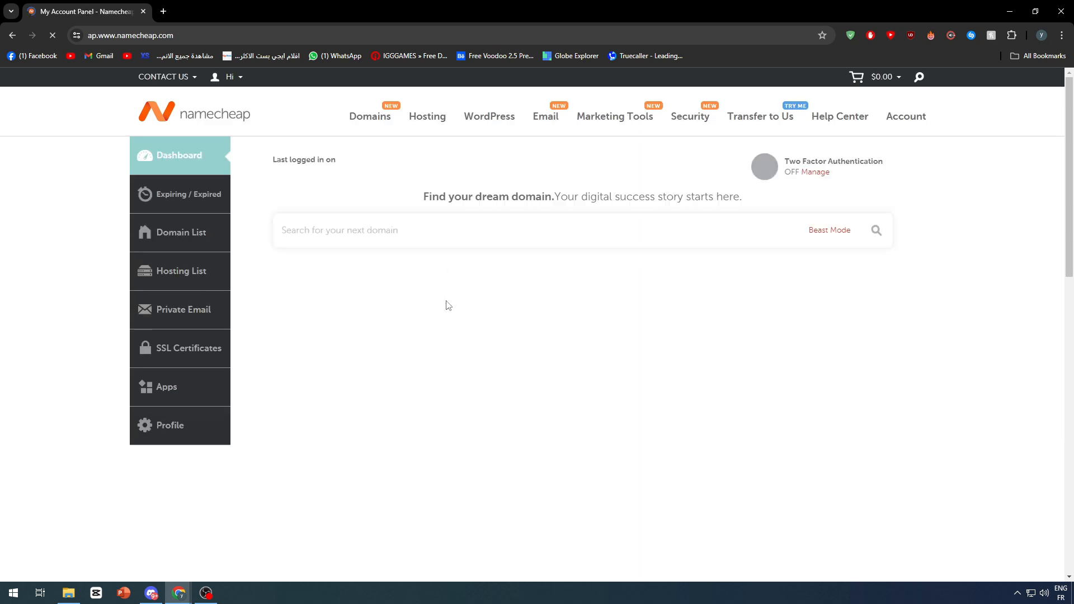
- Review the recently active domains on the account dashboard, including tanjasouq.com
scroll(503, 275, "down", 3)
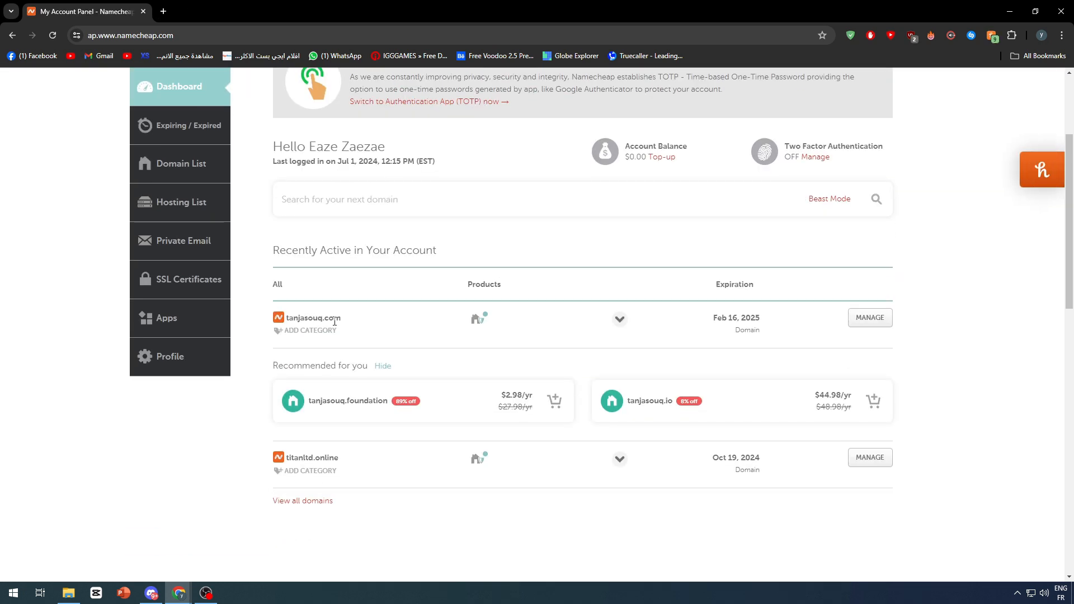
left_click_drag(299, 319, 335, 319)
left_click(610, 336)
scroll(438, 291, "up", 1)
scroll(438, 291, "up", 2)
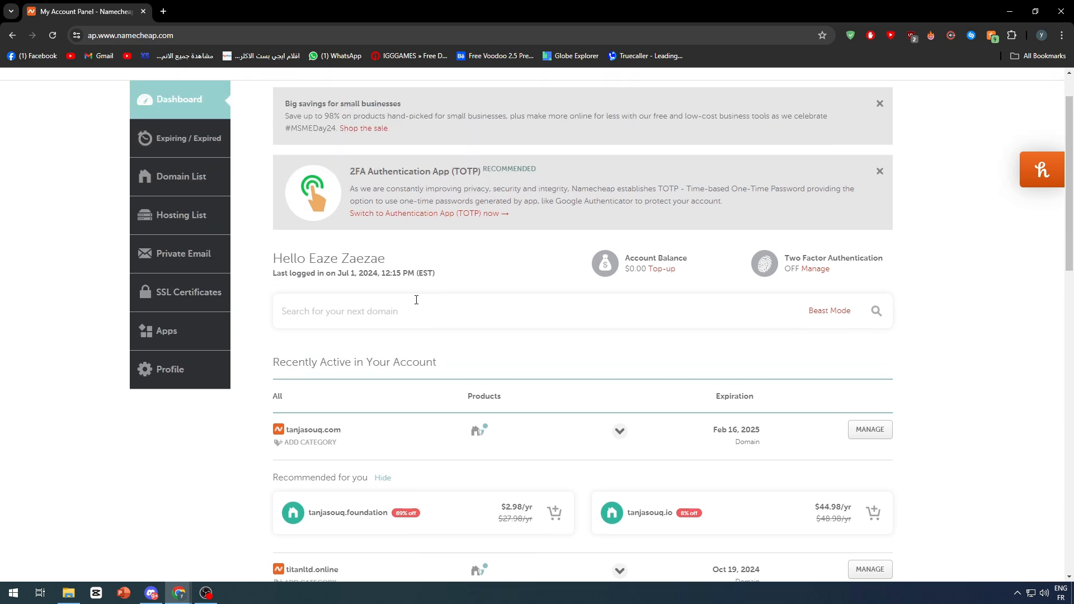
- Open shopify.com in a new tab and log in to the My Store admin
left_click(162, 12)
type("shop")
key("Return")
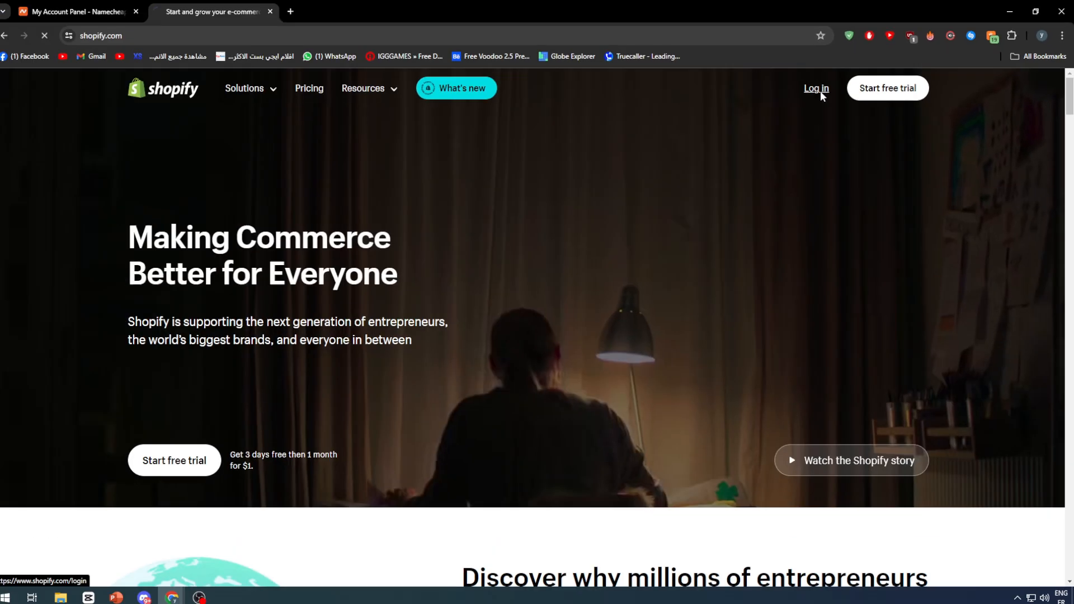
left_click(694, 133)
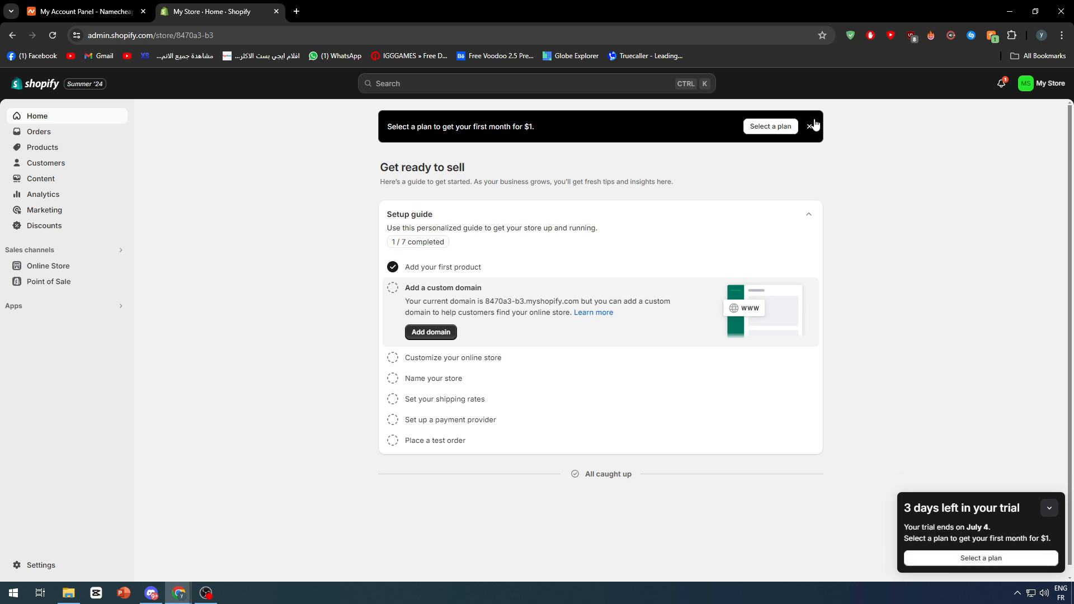
- Examine the store's first-month plan offer and compare the available Shopify plans without selecting one
left_click(52, 566)
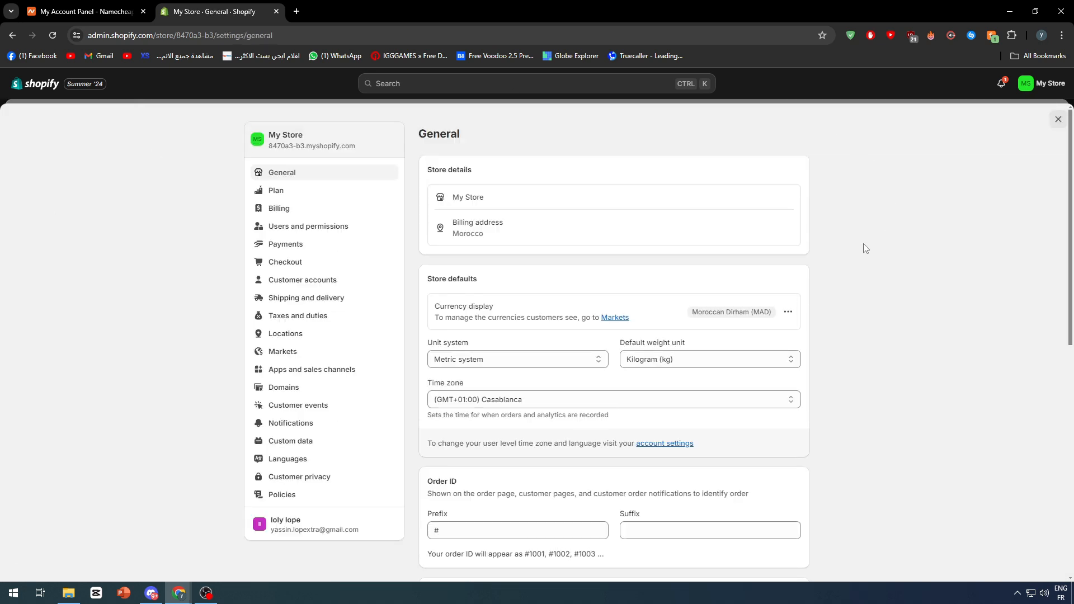
left_click(1058, 119)
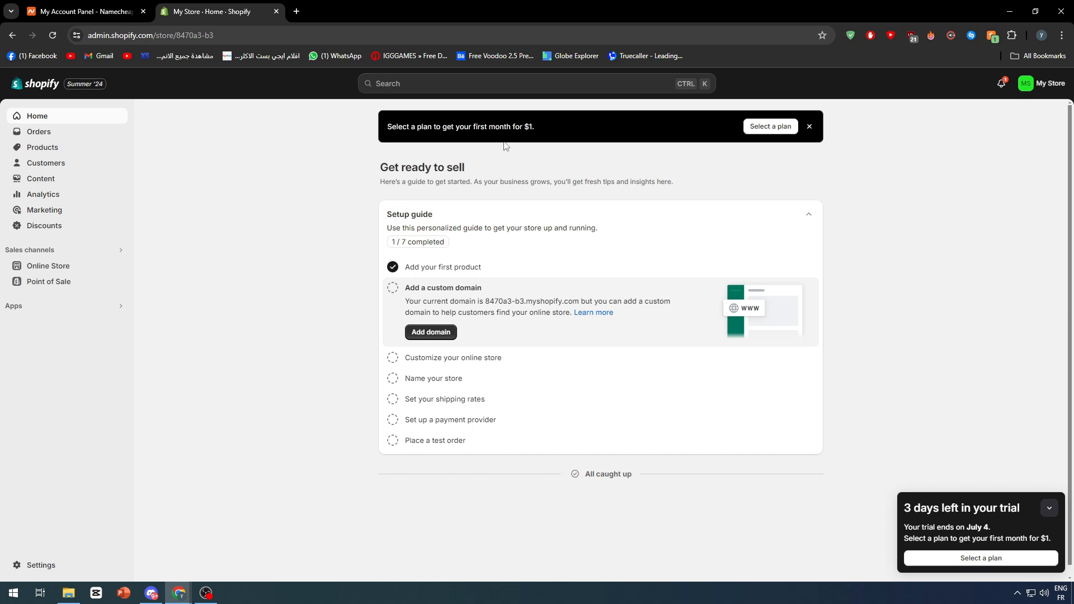
left_click_drag(388, 126, 537, 137)
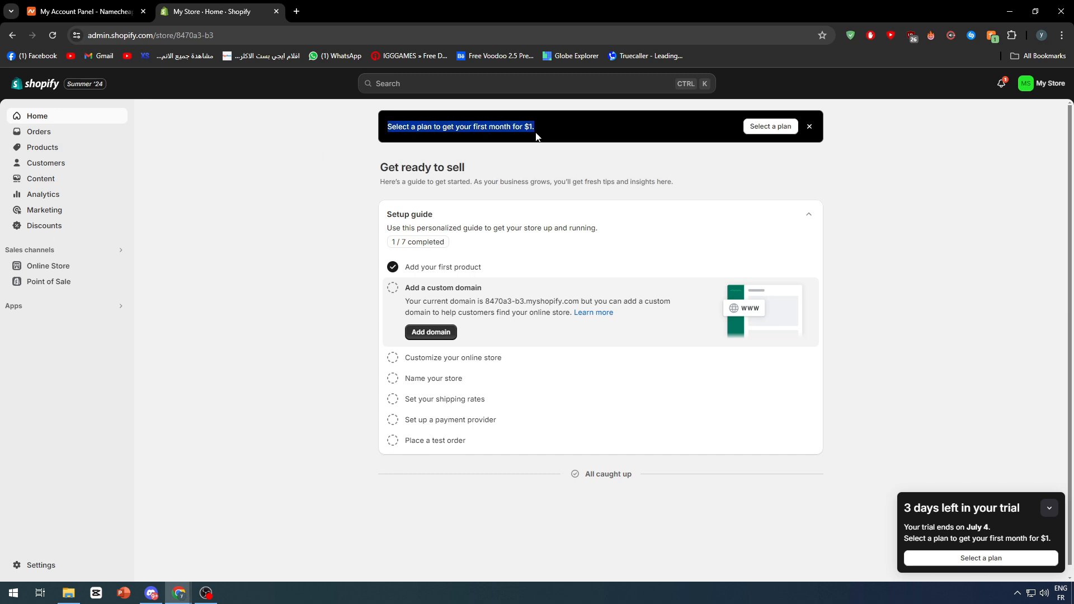
left_click(778, 128)
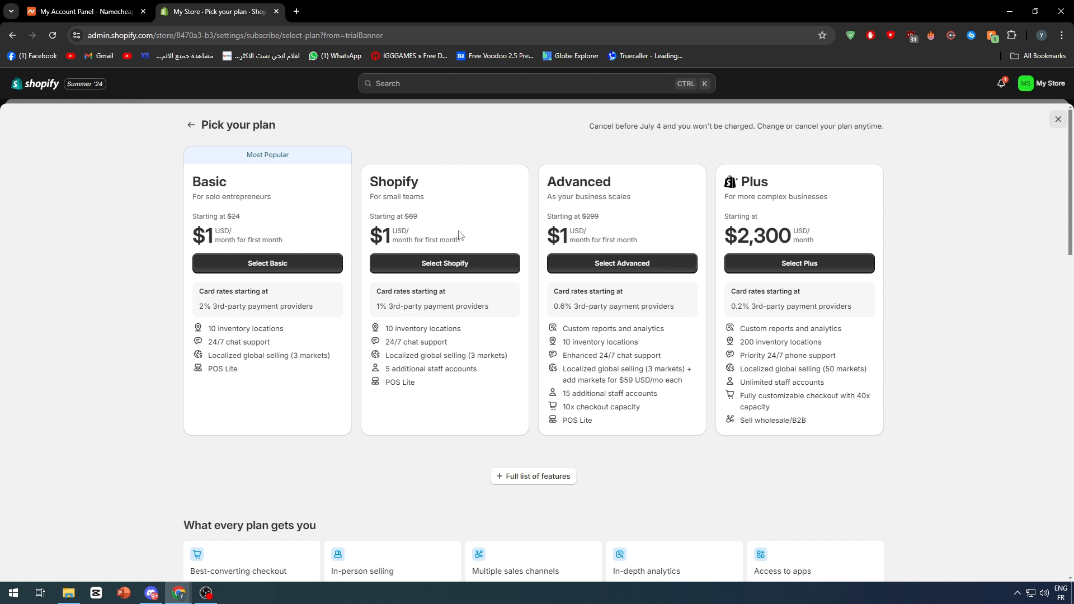
scroll(459, 235, "down", 6)
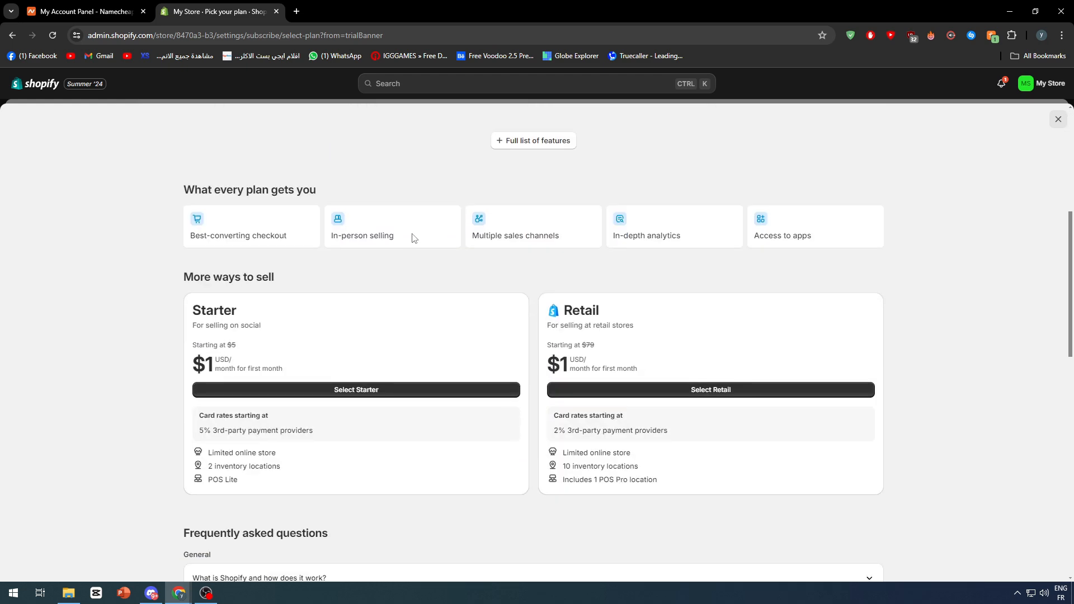
scroll(403, 241, "up", 6)
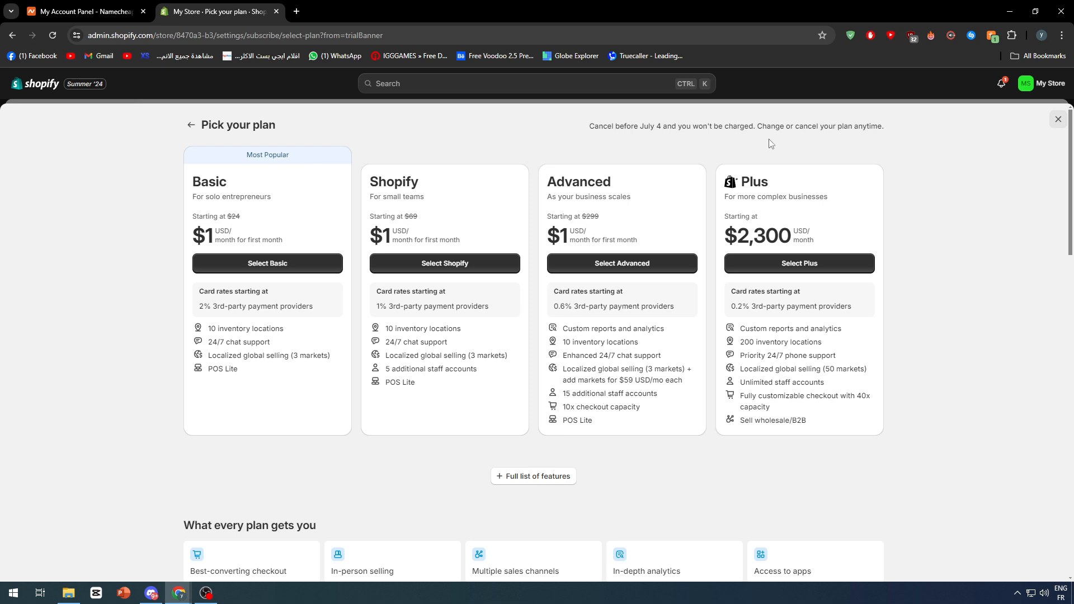
left_click(1057, 121)
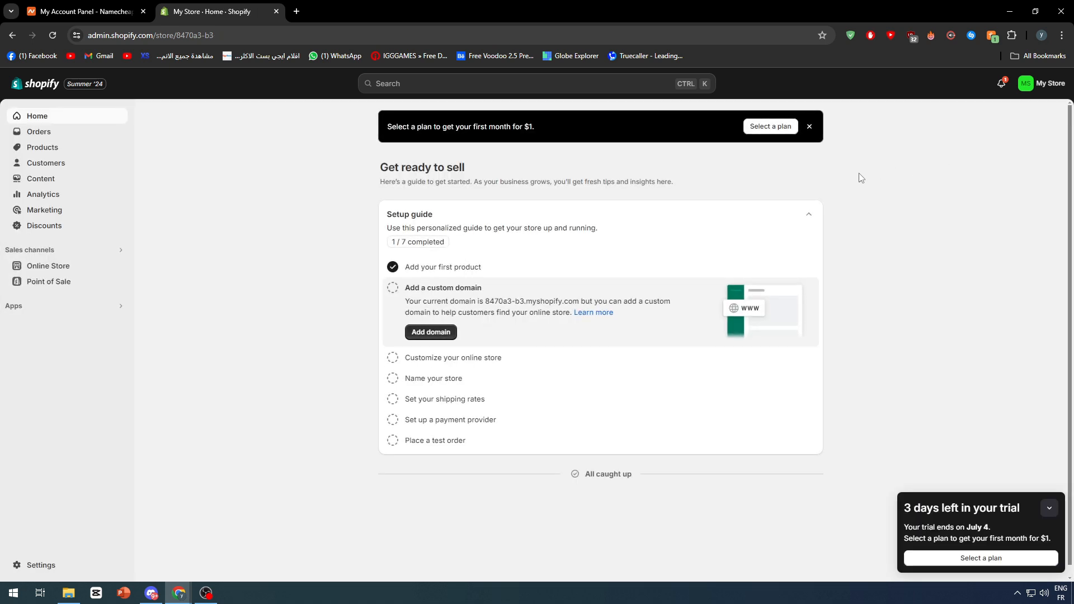
left_click(770, 127)
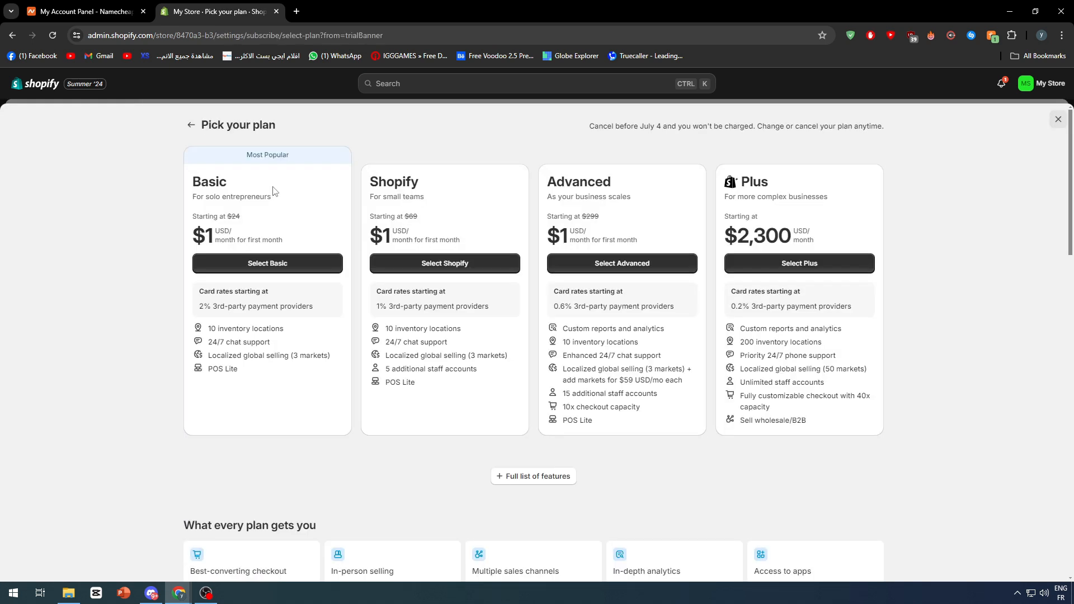
left_click_drag(213, 235, 192, 237)
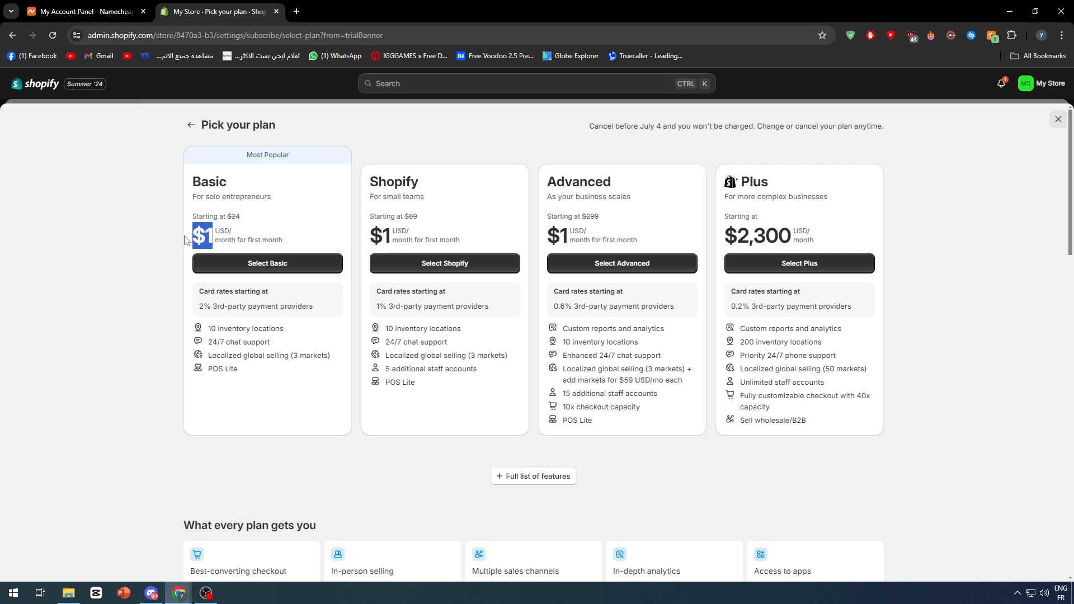
left_click(1058, 119)
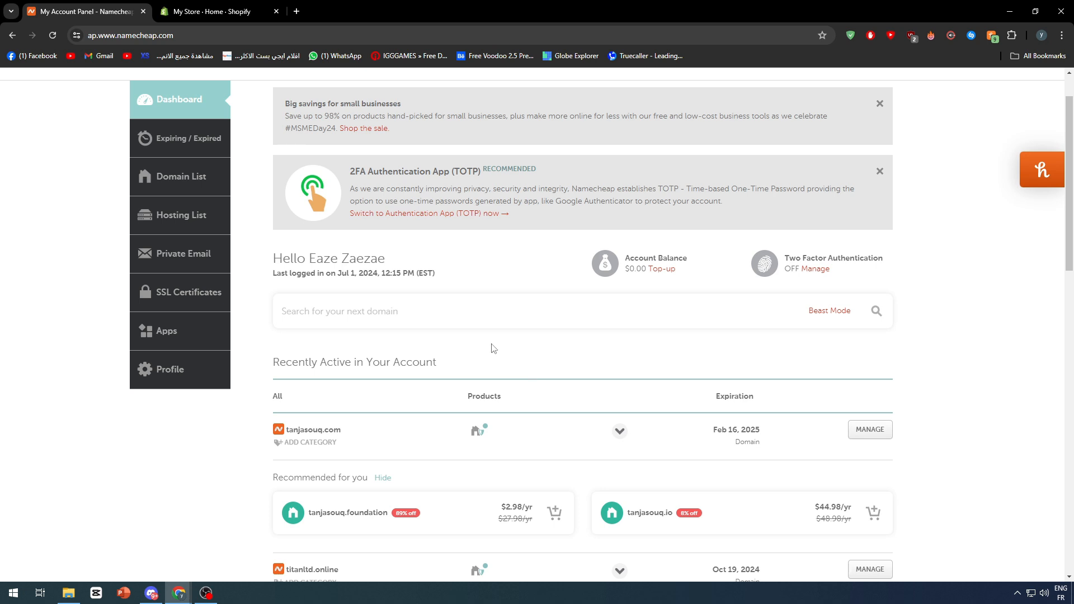
- Switch to the Shopify store home page, expand the trial notice to read its end date and collapse it
left_click(260, 5)
left_click(137, 5)
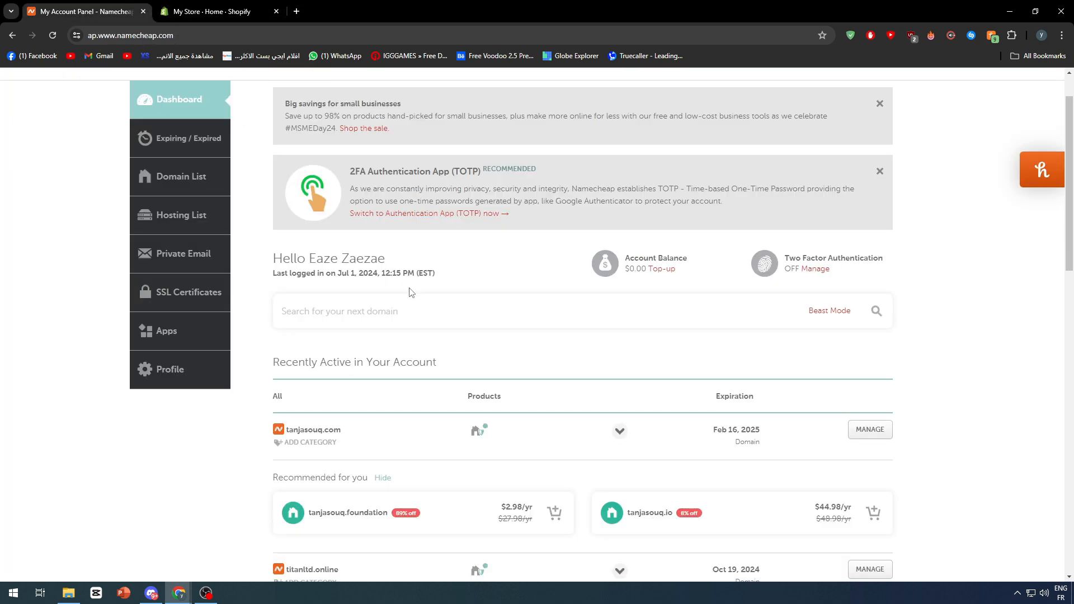
left_click(241, 4)
left_click(1049, 510)
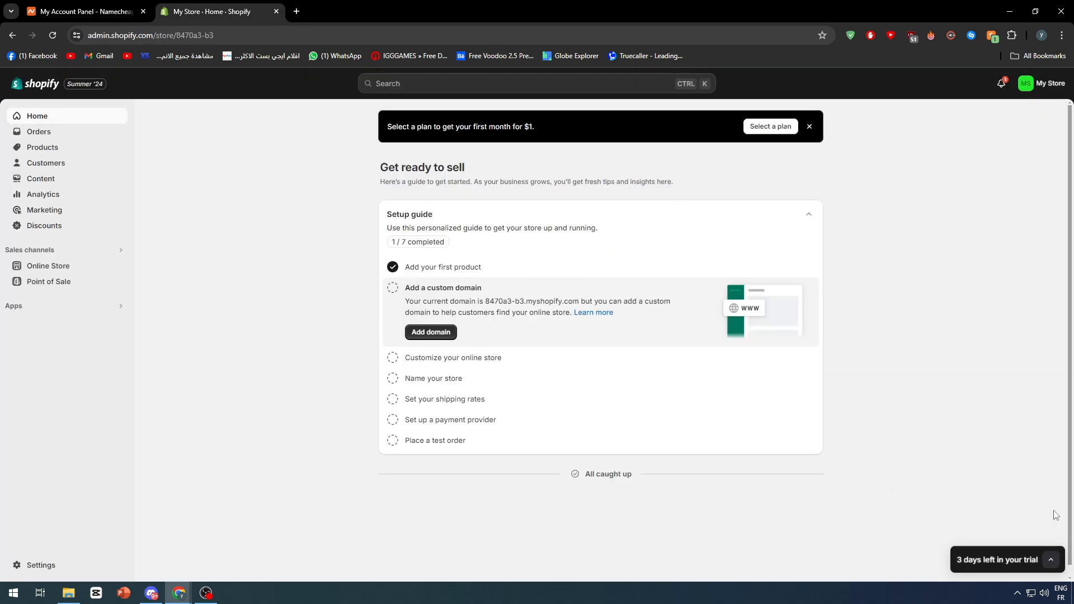
left_click(1054, 560)
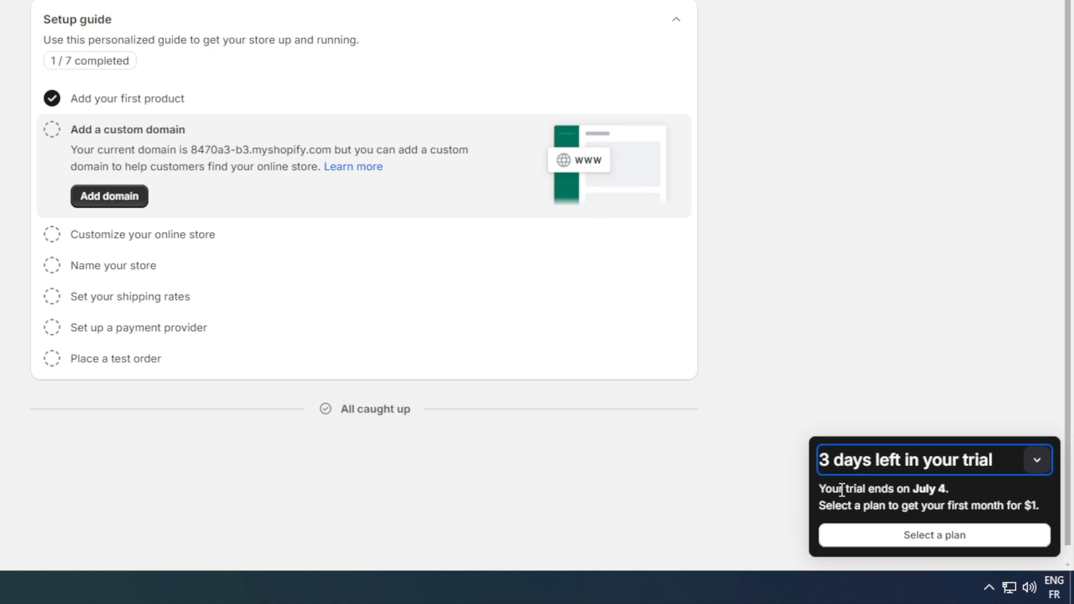
left_click_drag(842, 490, 959, 486)
left_click(959, 488)
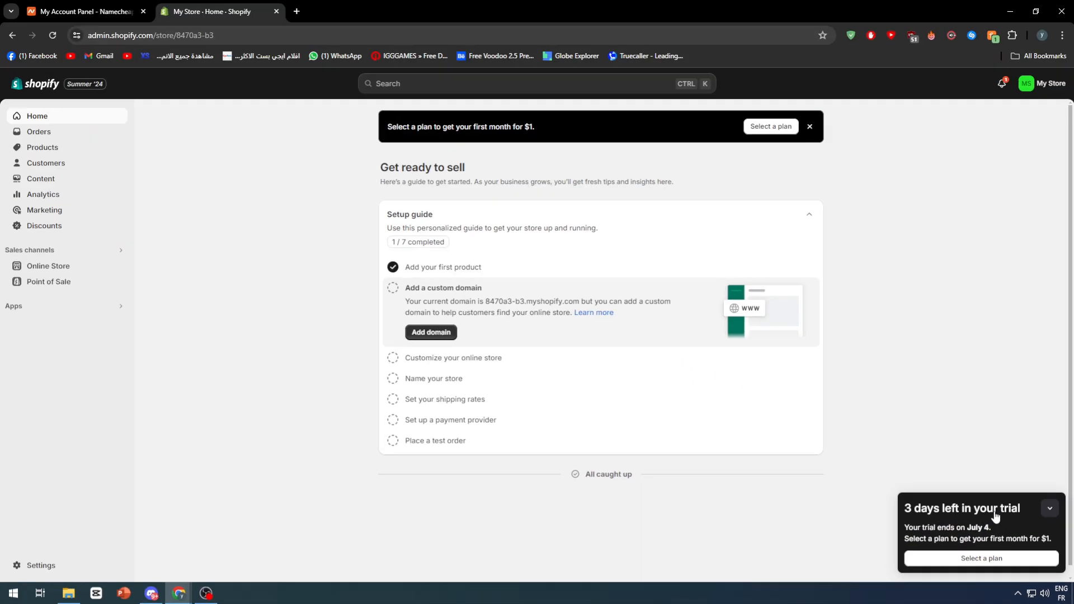
left_click(1050, 509)
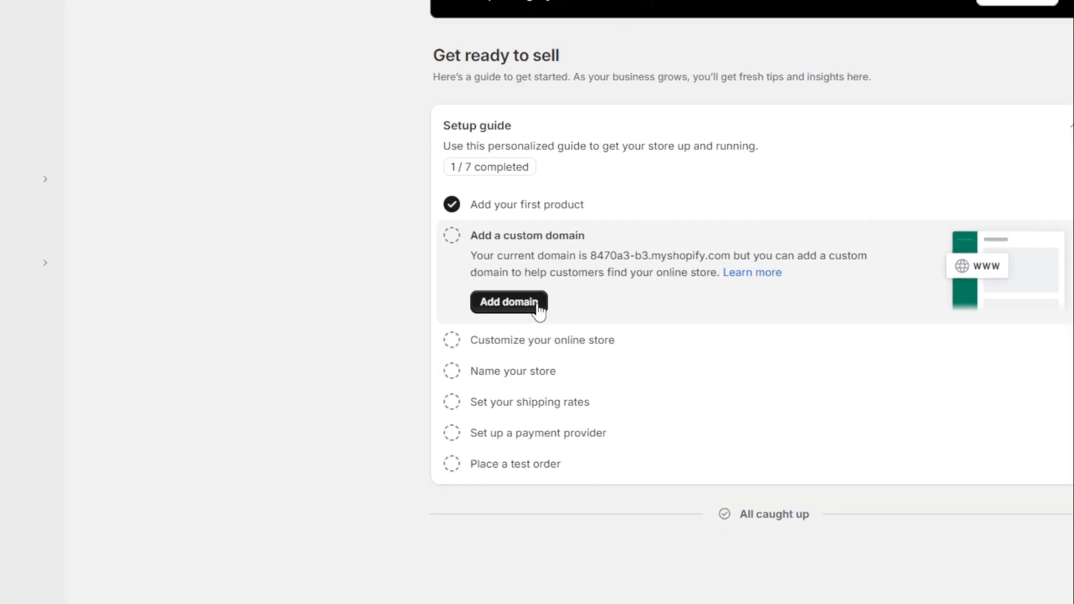
- Start adding a custom domain from the setup guide and choose to connect an existing domain
left_click(450, 334)
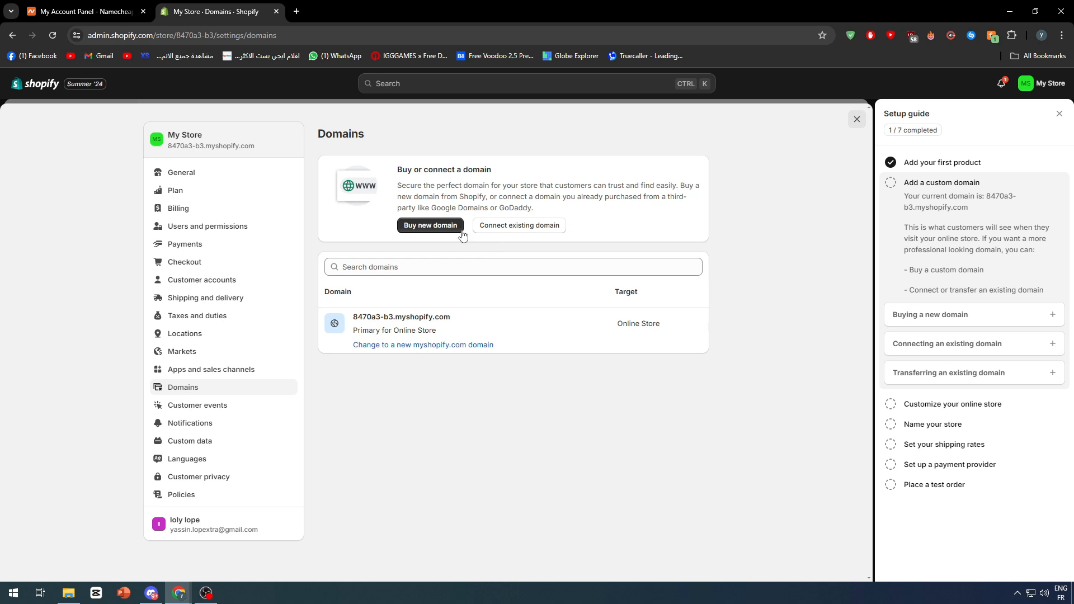
left_click(513, 228)
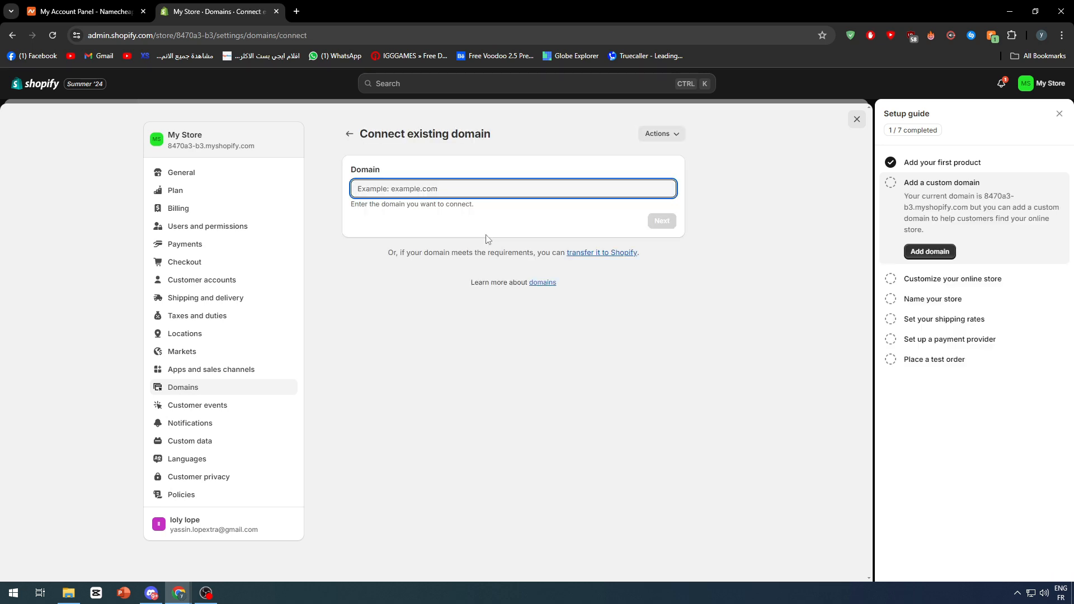
left_click(482, 234)
- Copy tanjasouq.com from the Namecheap dashboard and submit it as the existing domain to connect in Shopify
left_click(130, 4)
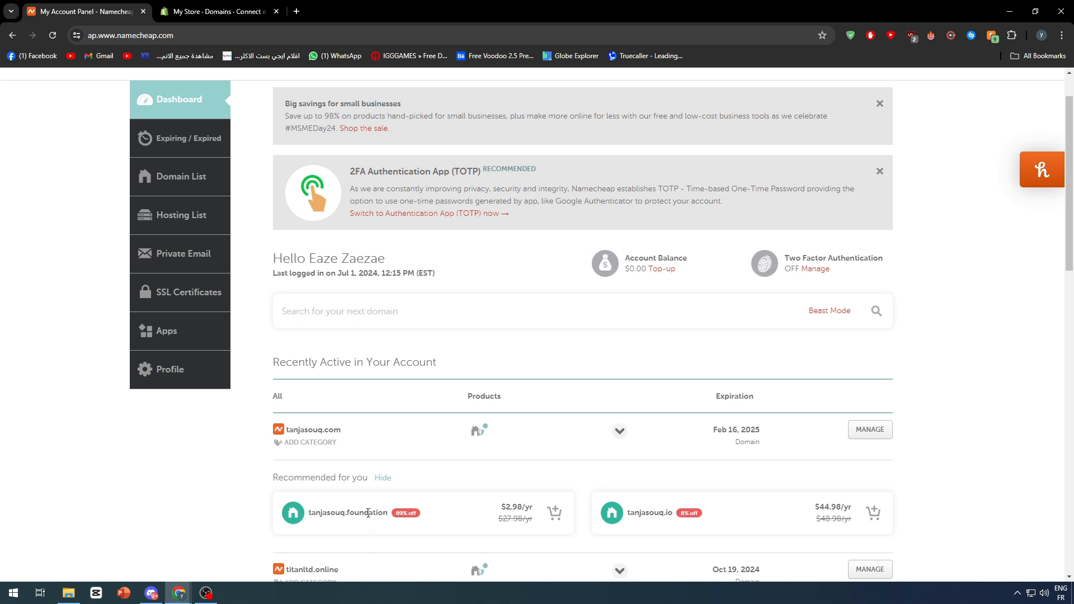
scroll(325, 379, "down", 1)
left_click_drag(341, 374, 288, 375)
key("ctrl+c")
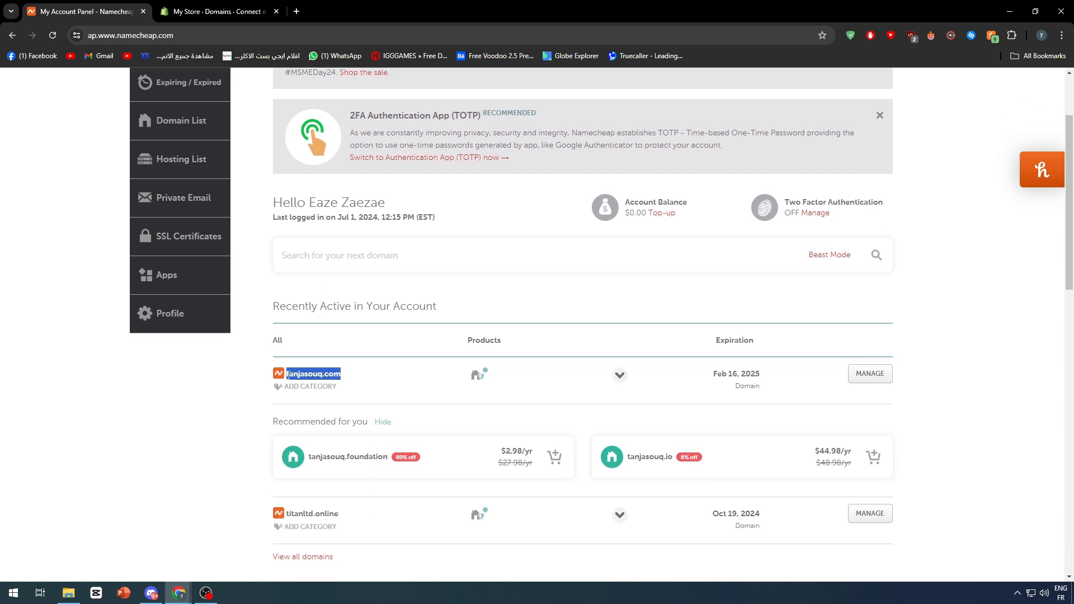
left_click(282, 13)
left_click(367, 189)
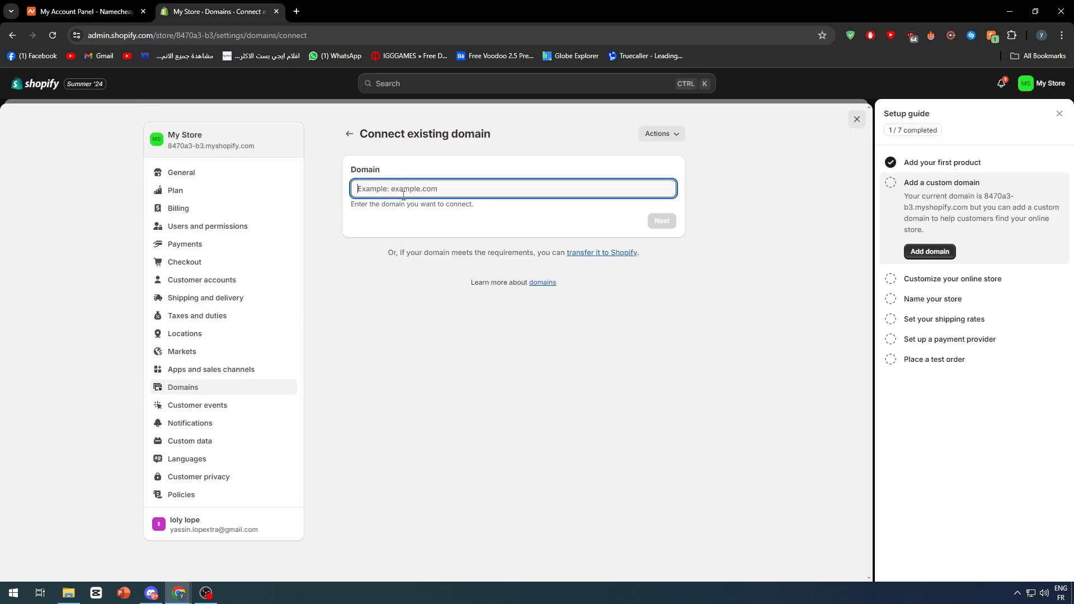
key("ctrl+v")
left_click(673, 221)
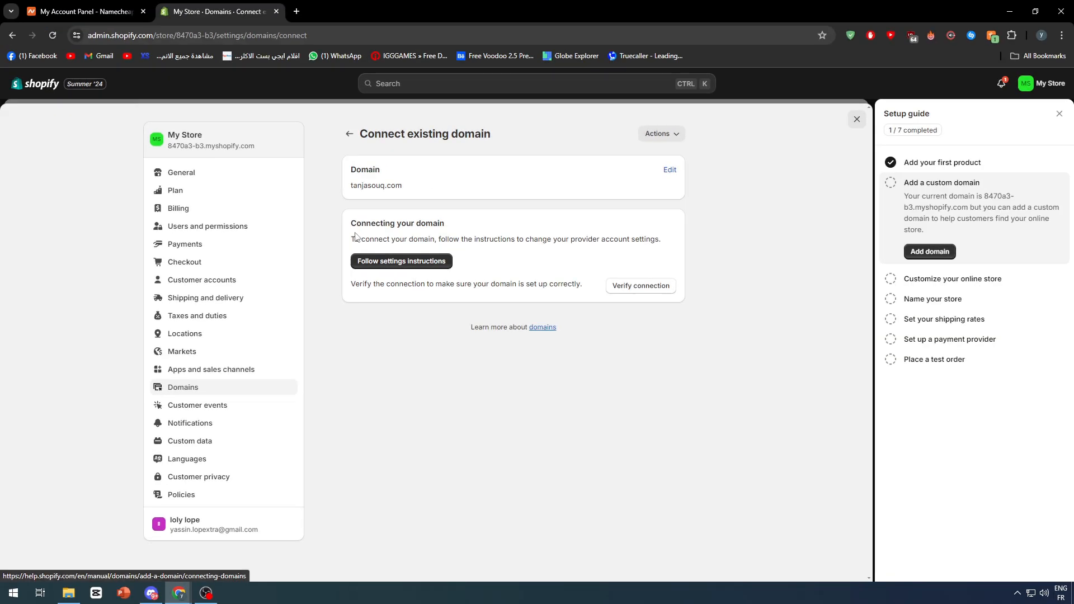
- Open the domain connection instructions and read the Help Center article on connecting a third-party domain to Shopify
left_click_drag(427, 269, 628, 273)
left_click(565, 289)
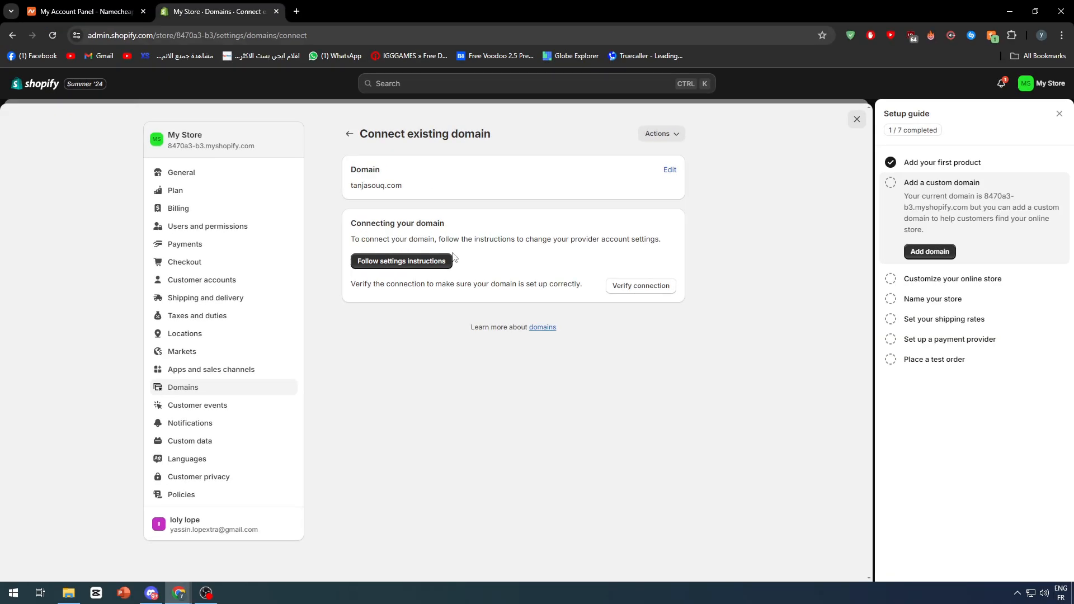
left_click(428, 262)
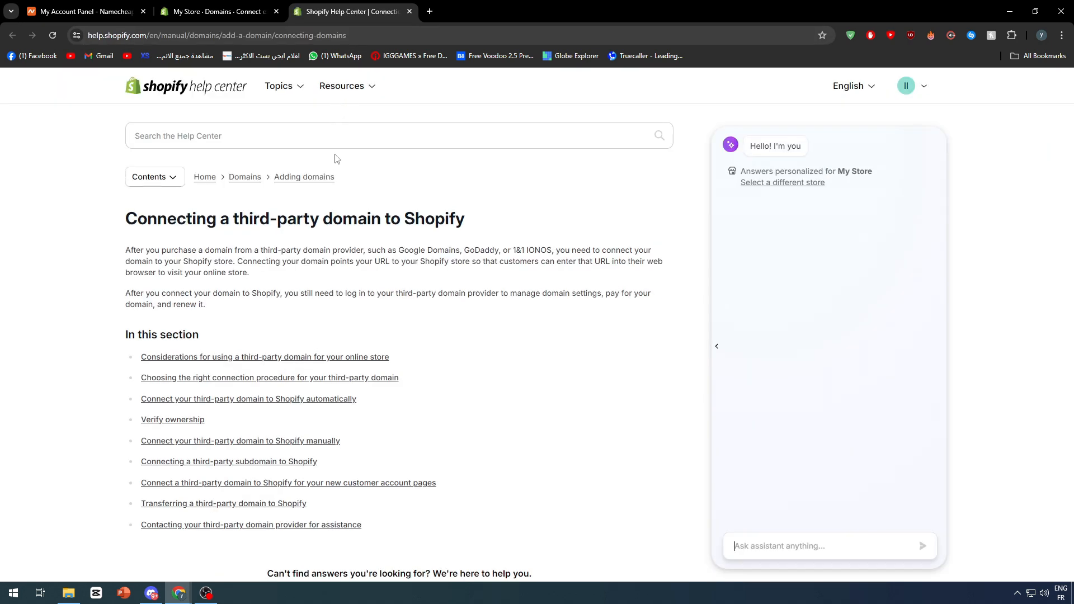
scroll(367, 246, "down", 2)
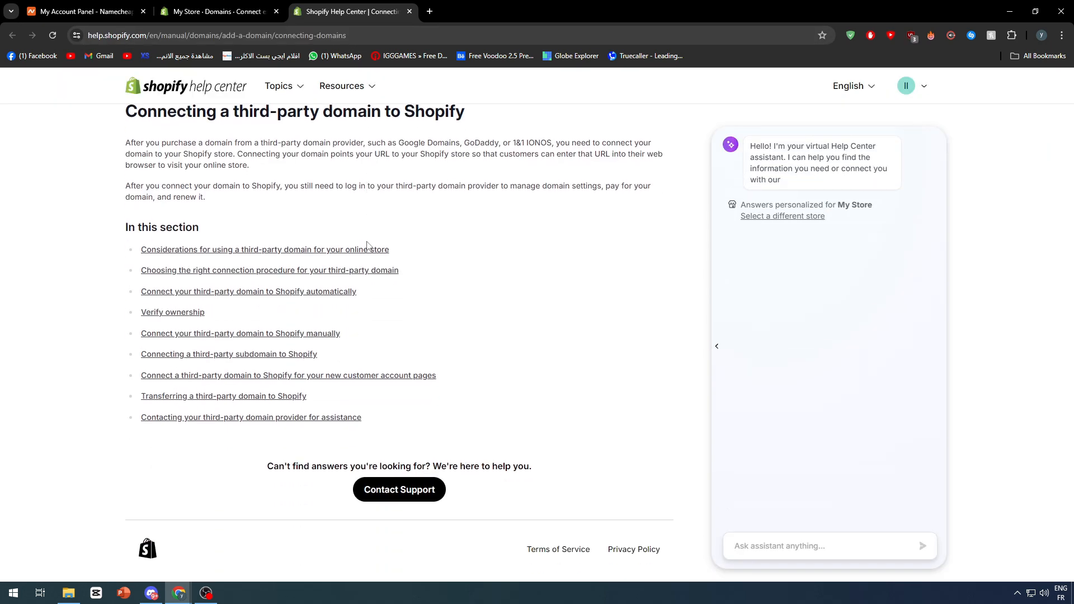
scroll(367, 246, "up", 2)
left_click_drag(125, 218, 344, 227)
left_click(415, 233)
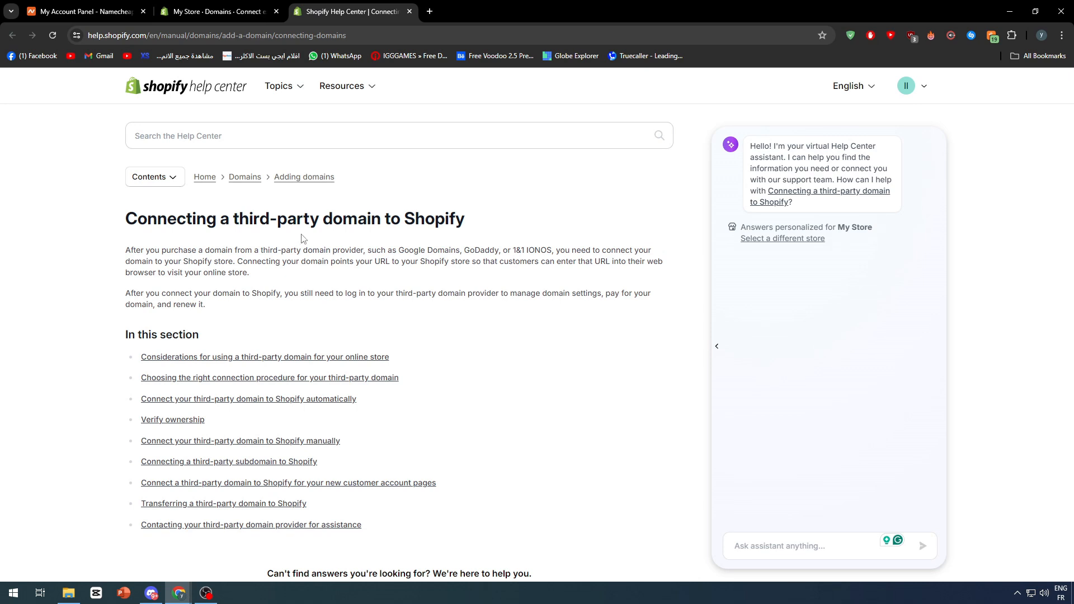
scroll(182, 187, "up", 1)
scroll(266, 231, "down", 2)
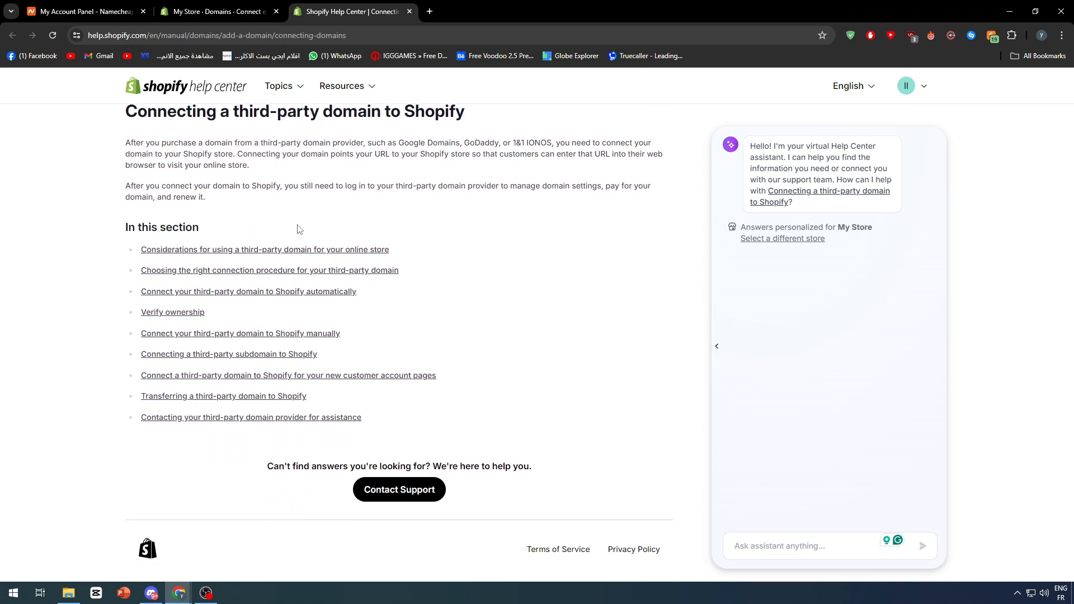
- Return to the store's domain connection page and run the connection verification for tanjasouq.com
left_click(221, 11)
left_click(641, 286)
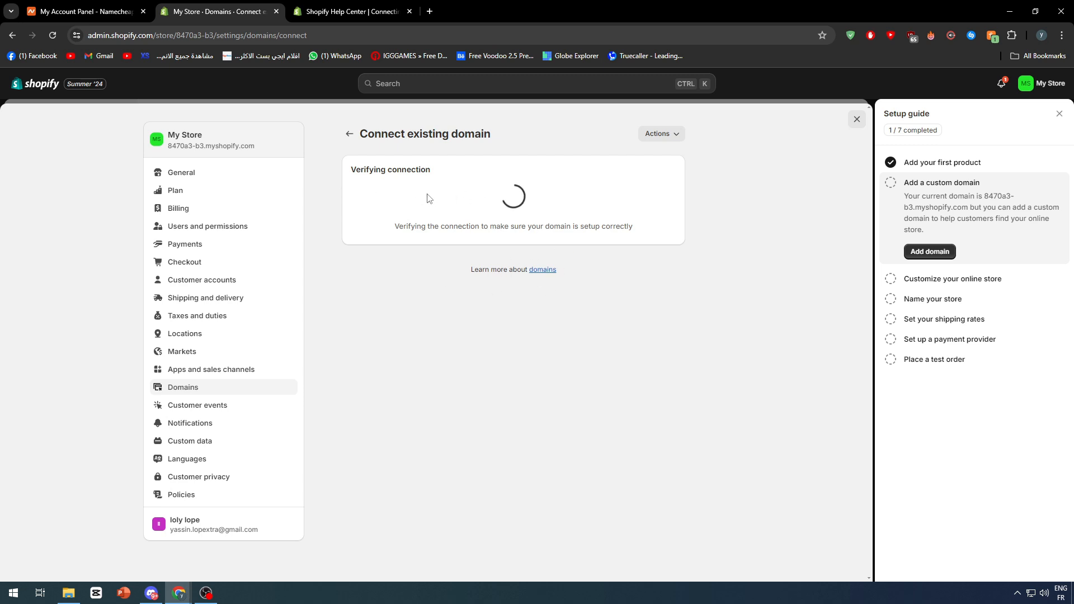
- Open the Help Center guide on connecting a third-party domain automatically in a new tab and review its steps
left_click(371, 12)
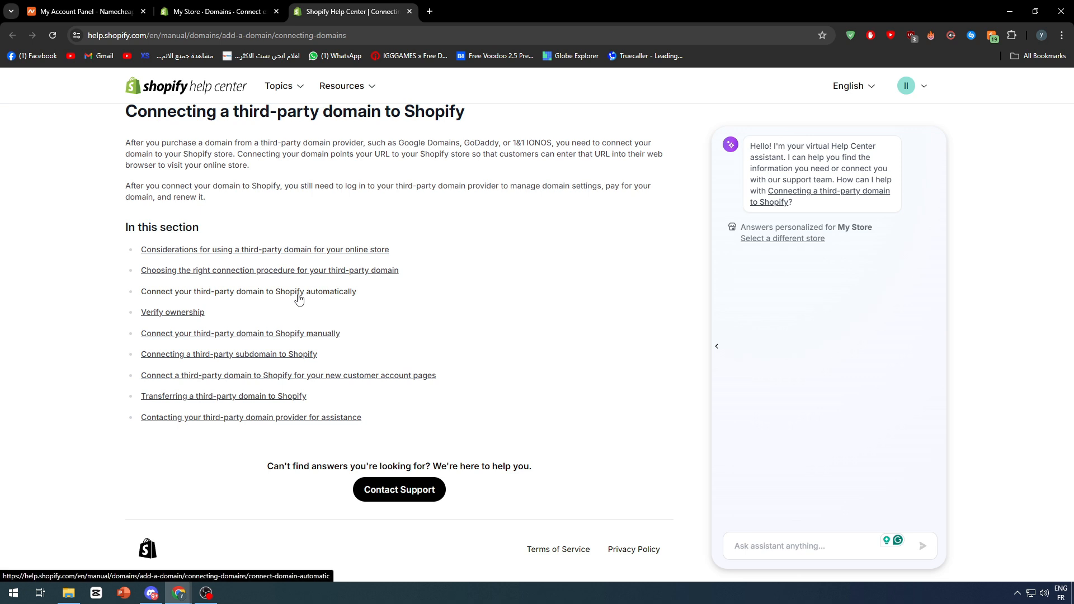
middle_click(330, 293)
left_click(484, 11)
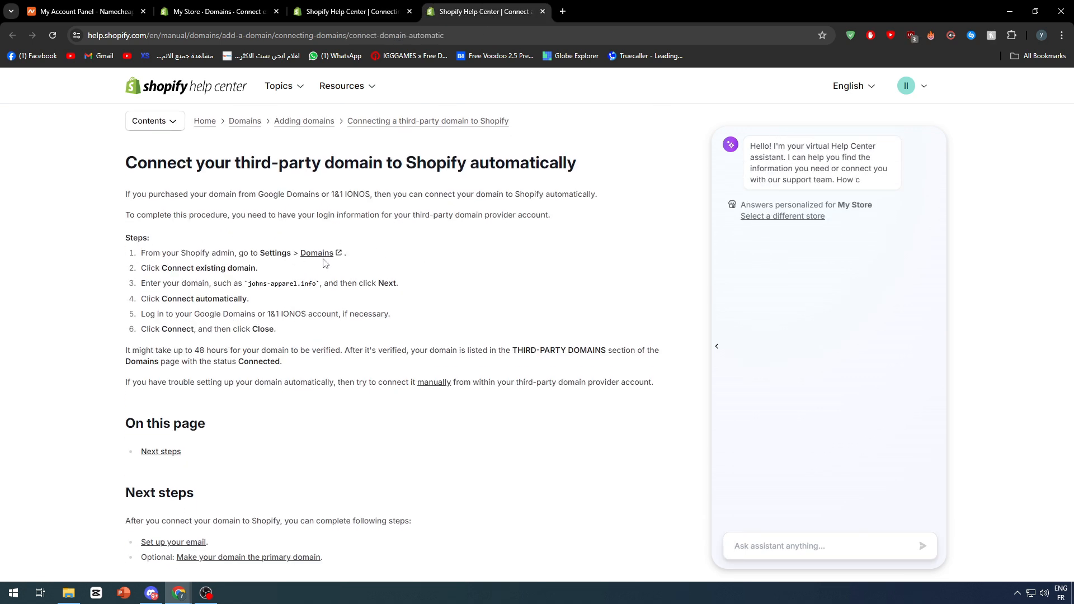
left_click(352, 10)
- Copy the required A record name from Shopify's connection page and open the tanjasouq.com management page in Namecheap
left_click(235, 11)
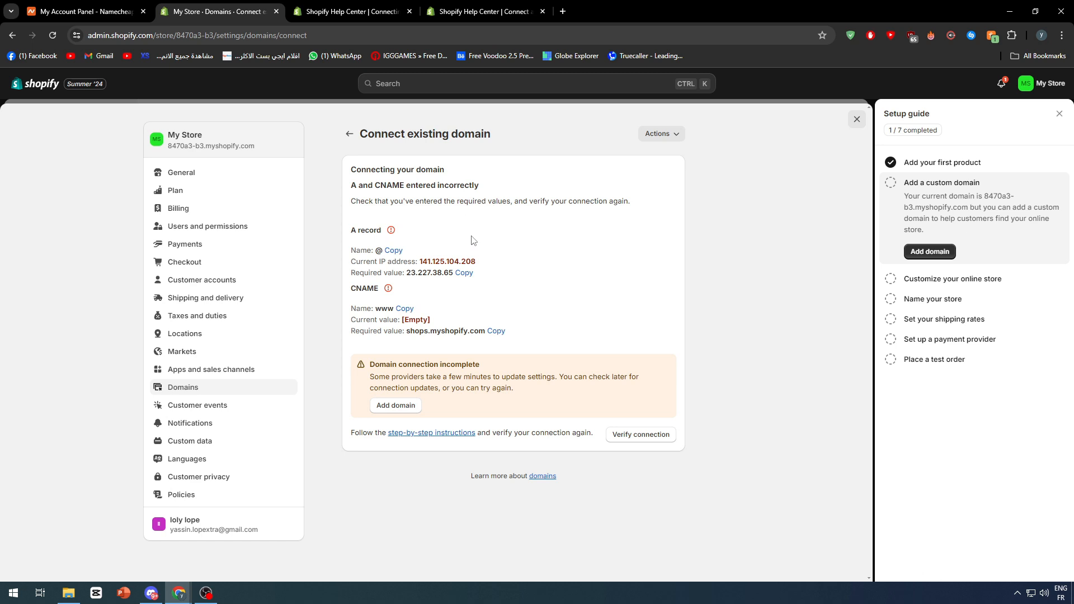
left_click(393, 250)
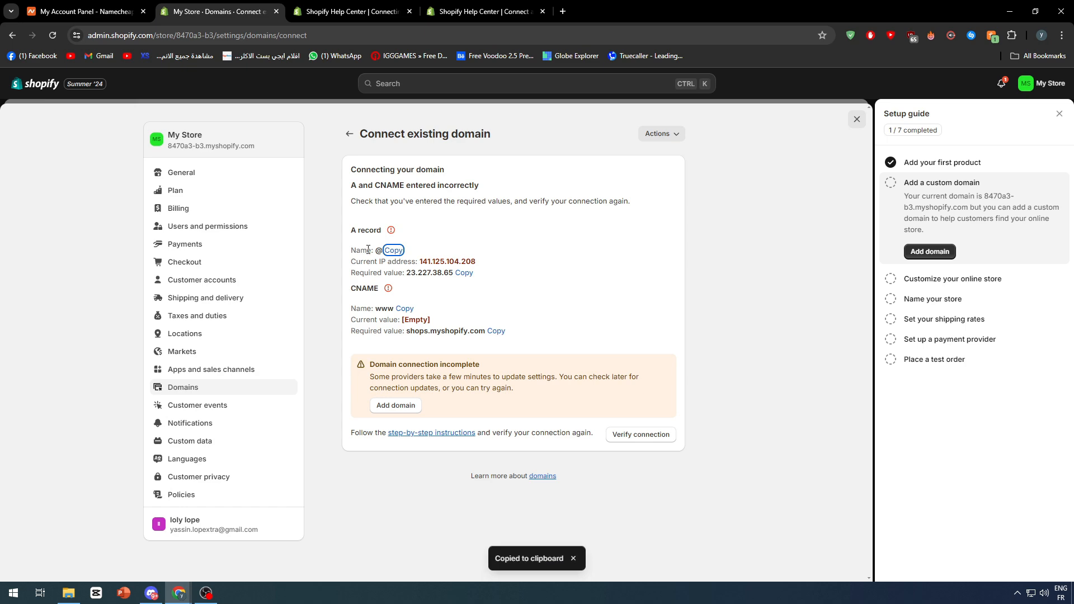
left_click(94, 7)
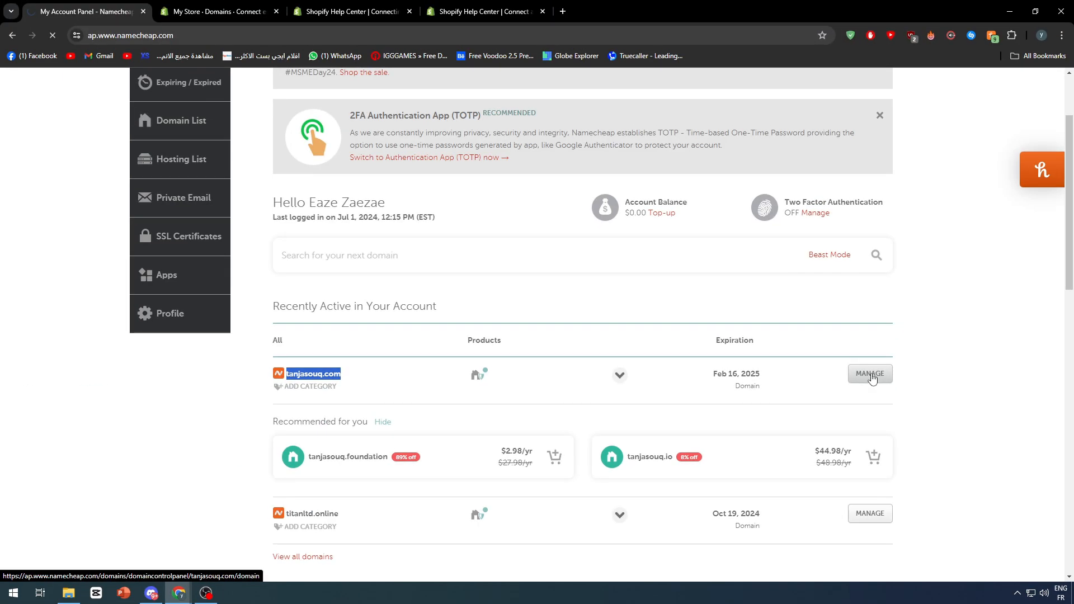
left_click(771, 304)
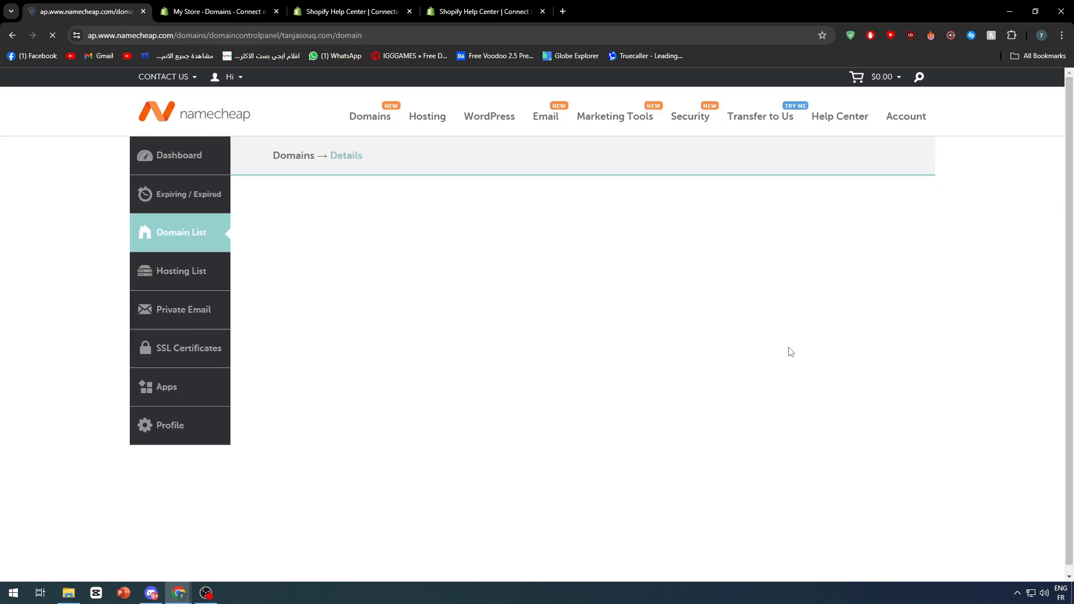
scroll(357, 307, "down", 1)
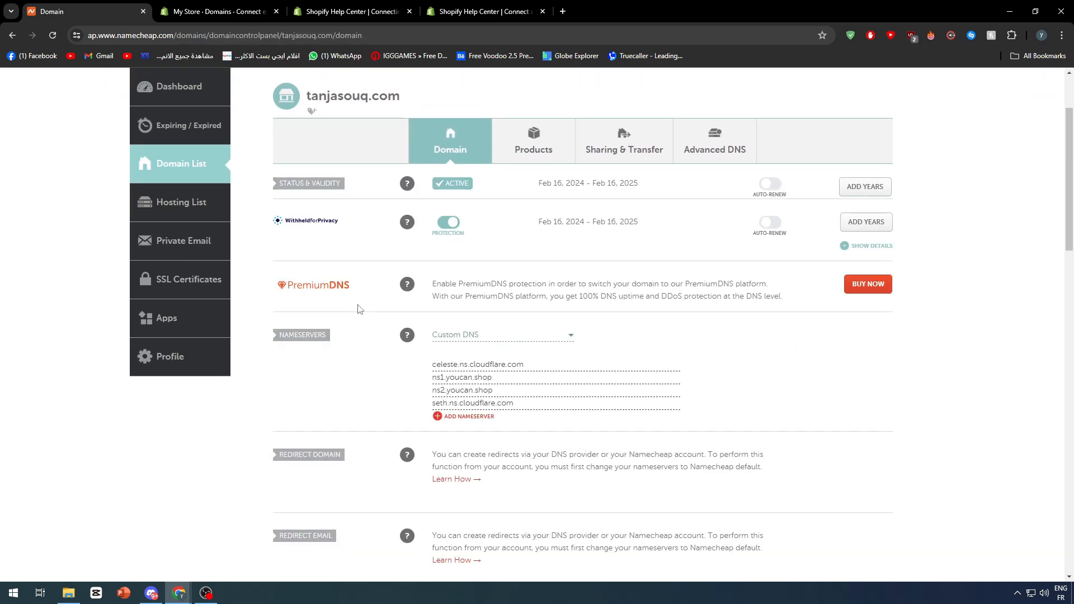
scroll(358, 307, "down", 12)
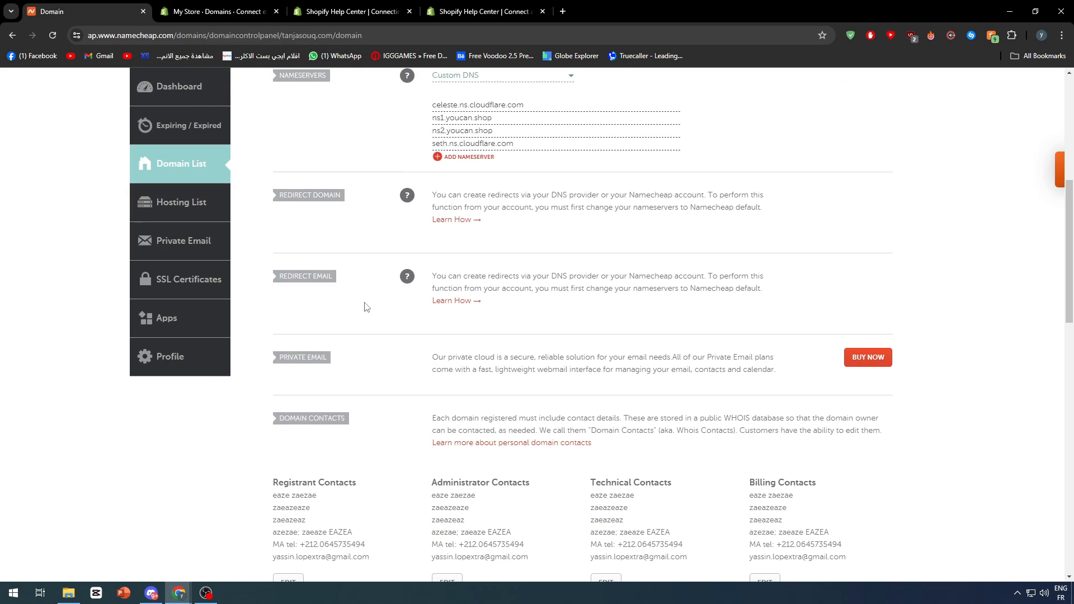
scroll(369, 306, "up", 12)
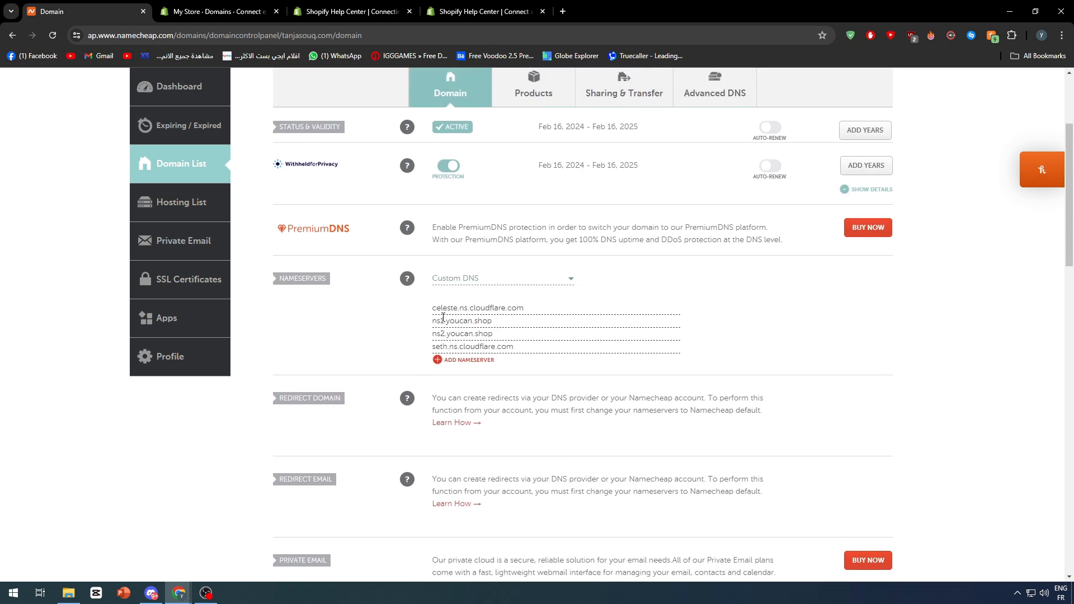
- Try the Namecheap BasicDNS and Namecheap Web Hosting DNS nameserver options for tanjasouq.com and return to Custom DNS
left_click(496, 284)
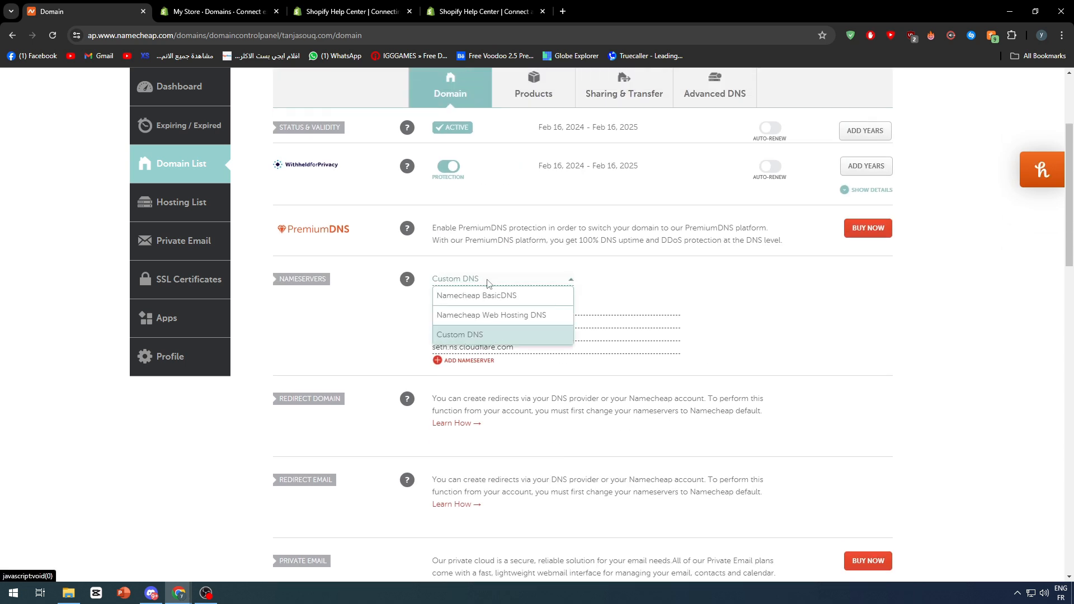
left_click(465, 303)
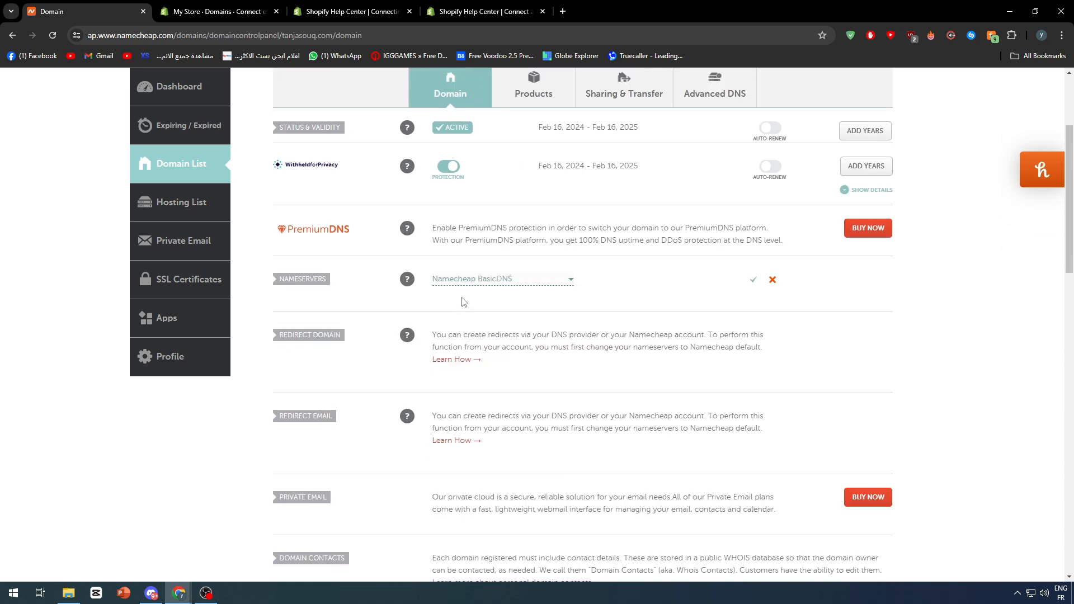
left_click(488, 283)
left_click(486, 314)
left_click(499, 279)
left_click(459, 334)
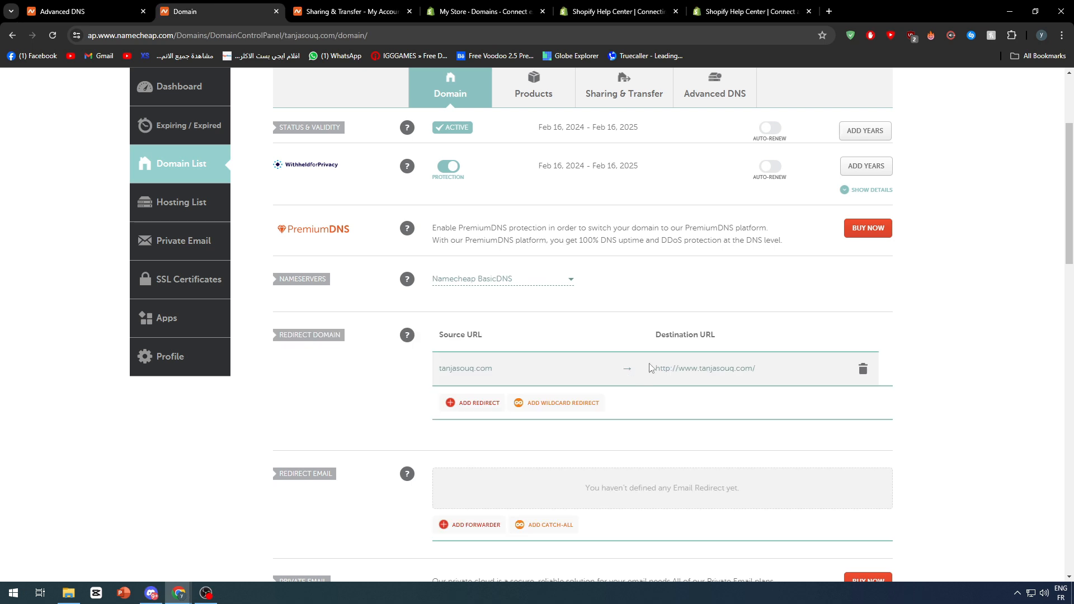
- Check the nameserver setting of tanjasouq.com and open its Advanced DNS settings at the host records
scroll(699, 303, "up", 2)
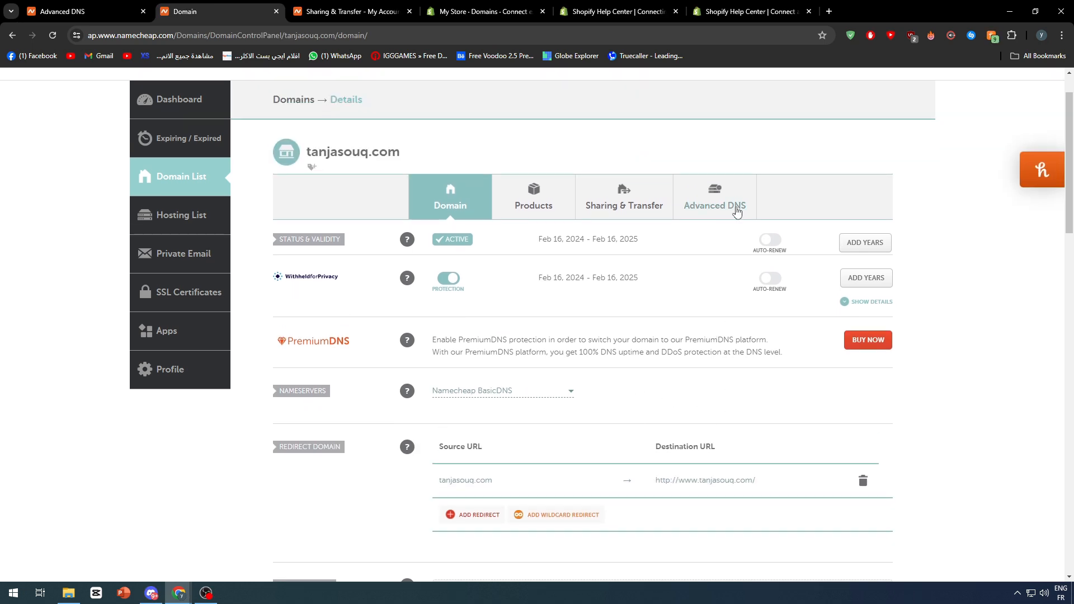
left_click(731, 201)
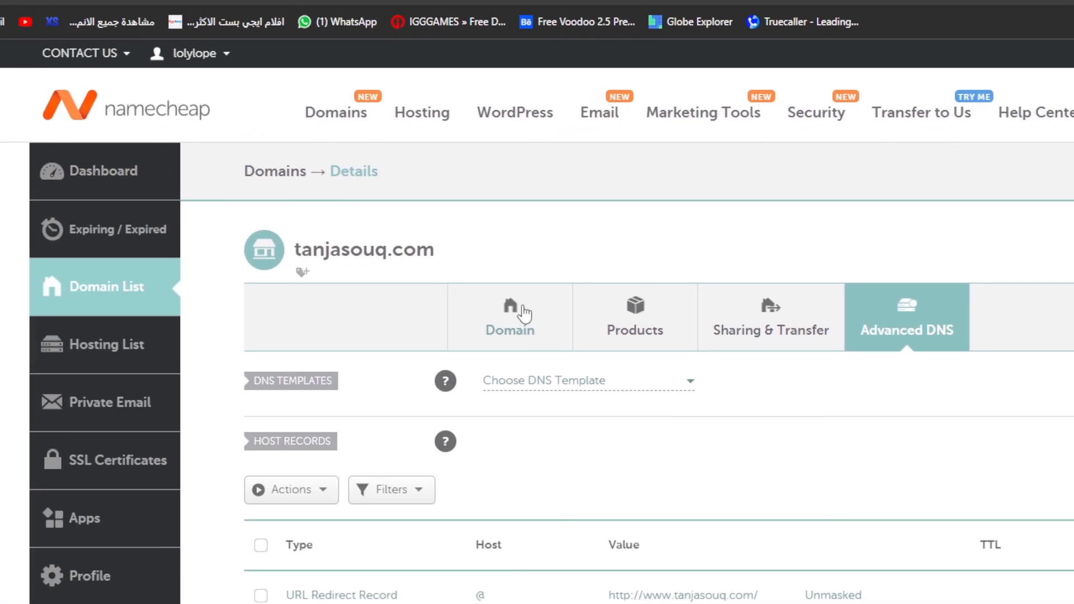
left_click(524, 314)
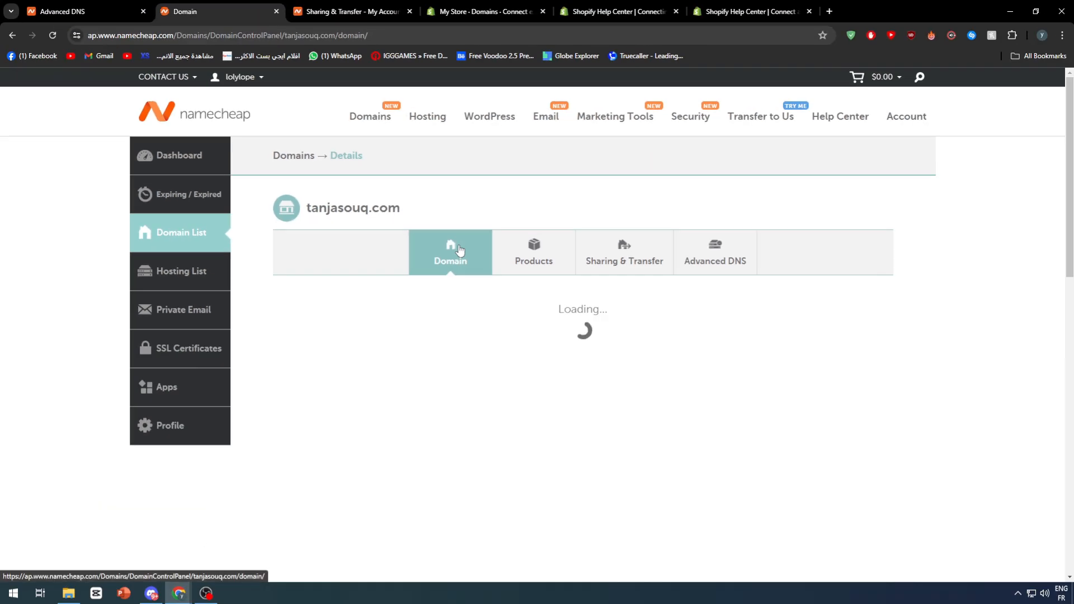
scroll(511, 326, "down", 3)
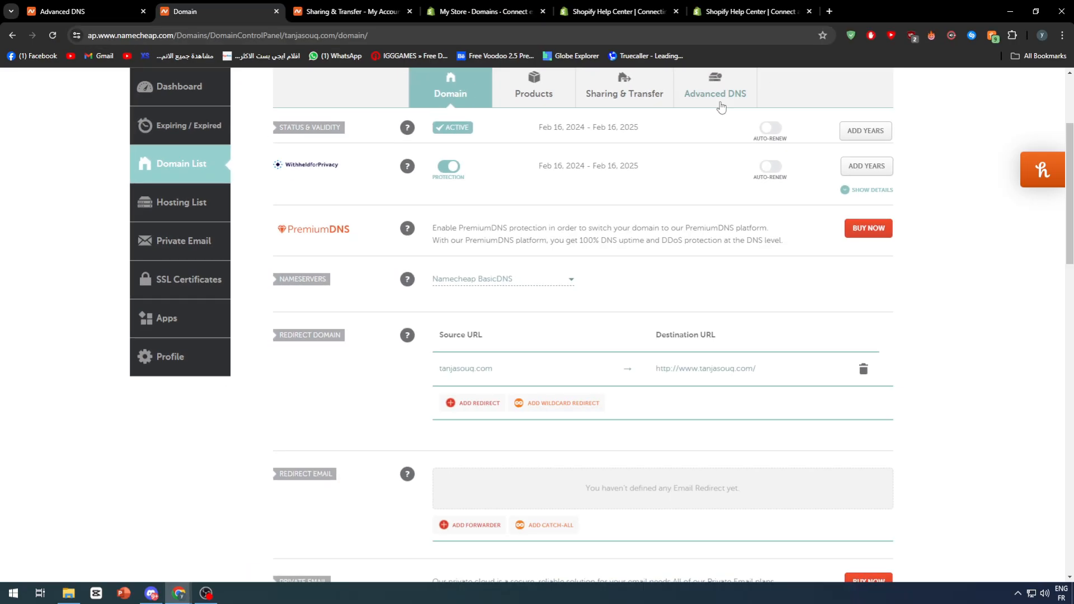
left_click(905, 21)
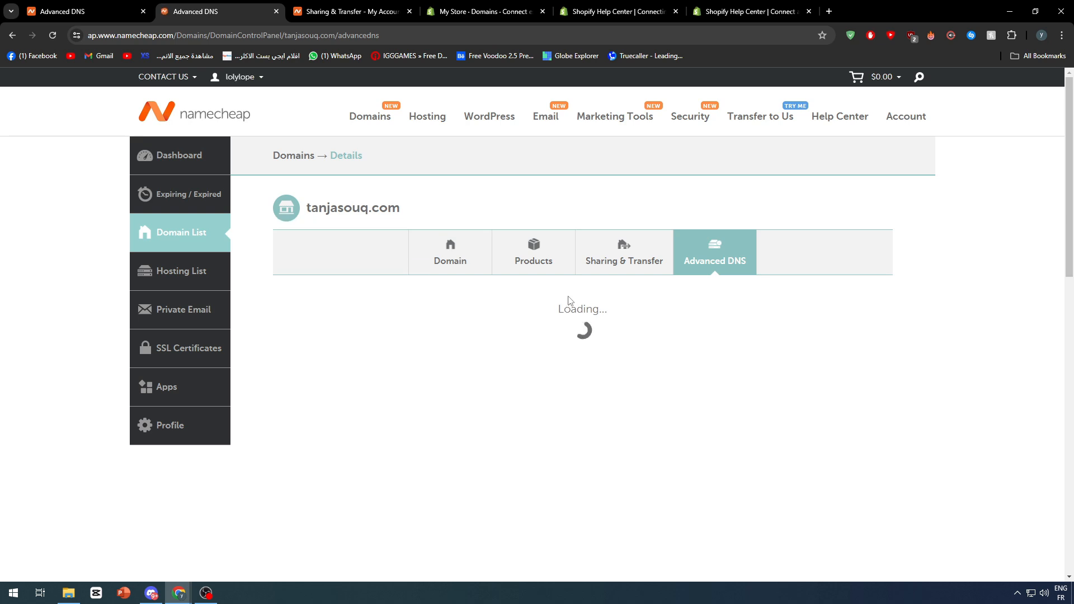
scroll(614, 344, "down", 3)
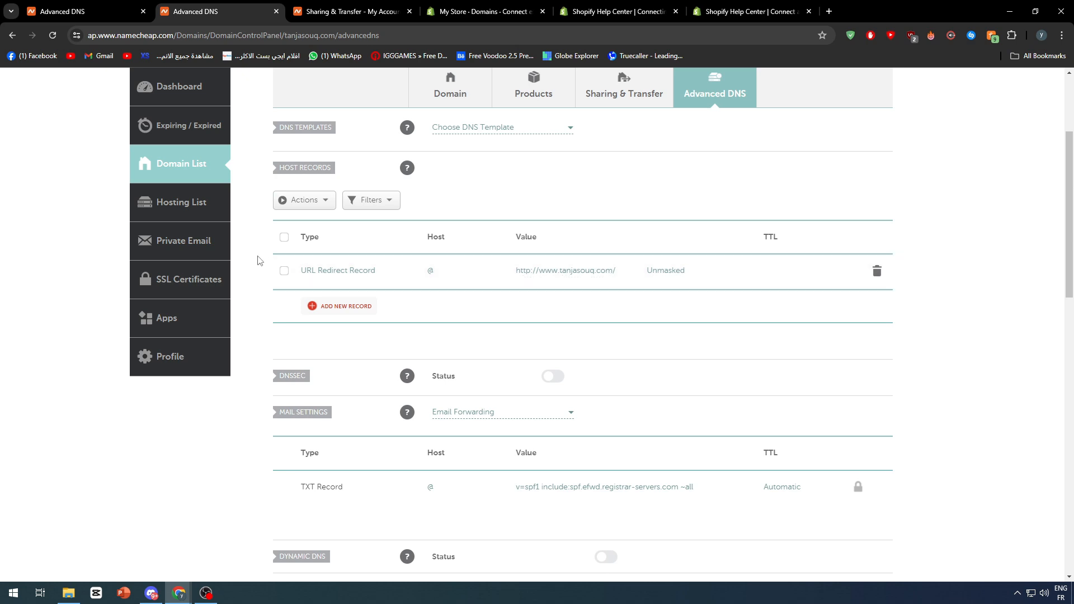
- Close the extra Sharing & Transfer tab, copy the required A record value from Shopify's connection page, and return to the Namecheap host records
left_click(382, 17)
left_click(409, 11)
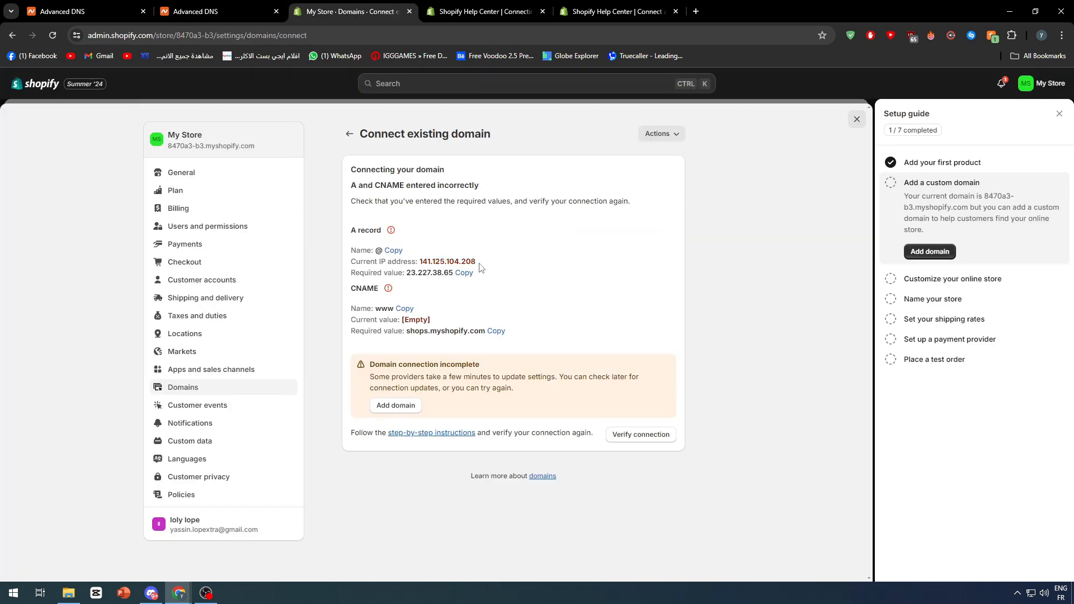
left_click(463, 272)
left_click(196, 11)
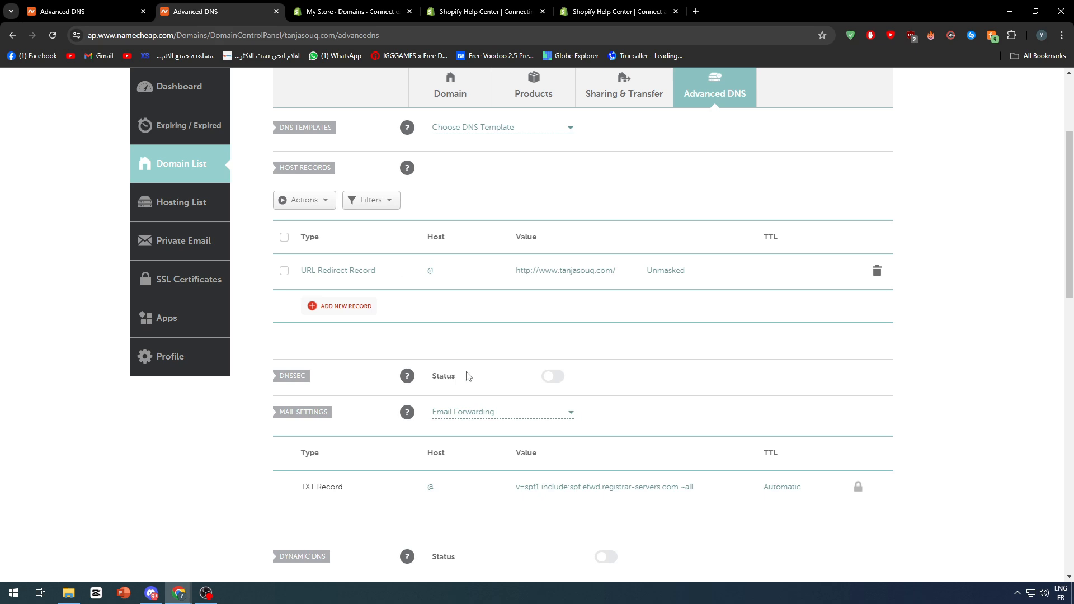
scroll(468, 376, "down", 2)
left_click(347, 11)
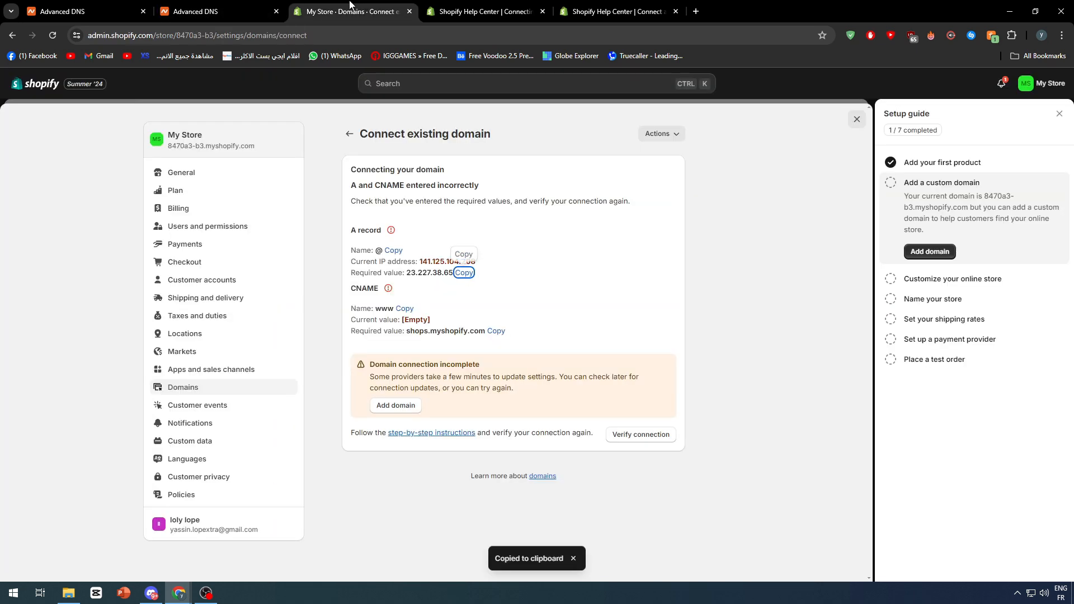
left_click(215, 7)
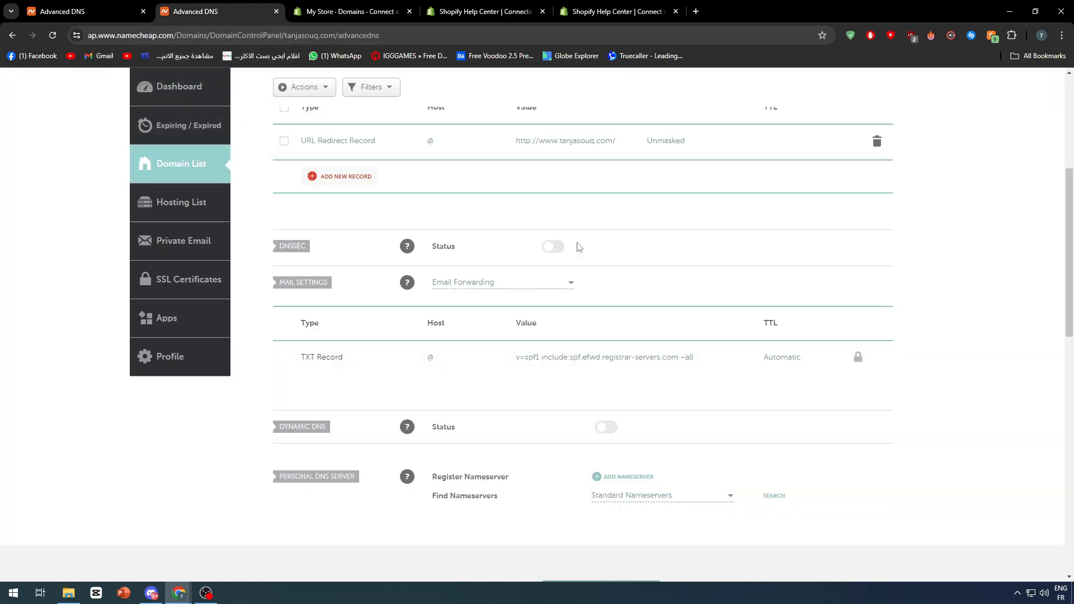
scroll(336, 312, "up", 2)
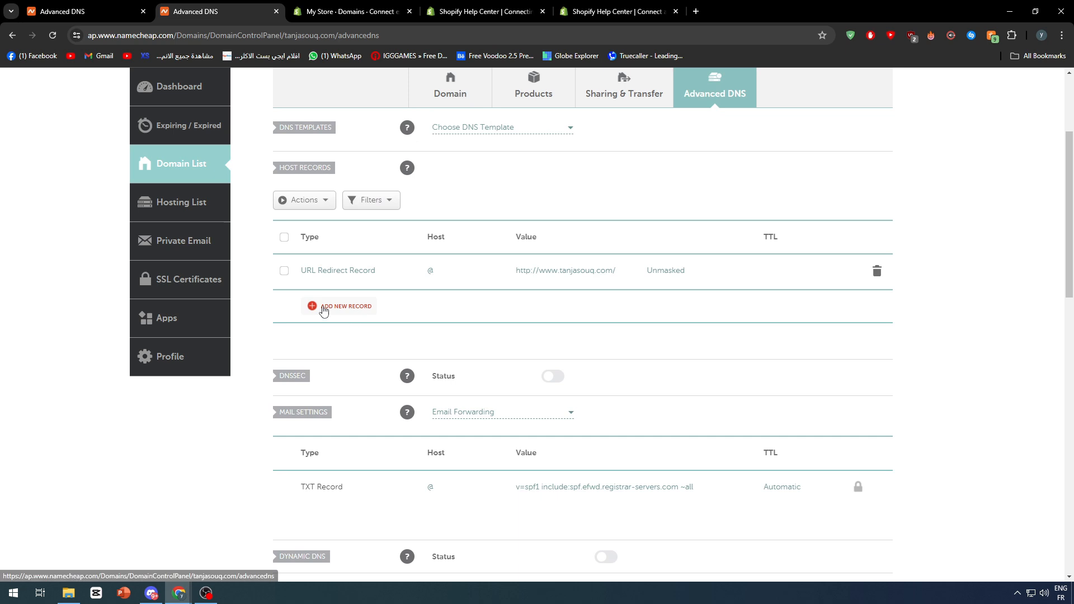
- Add an A record for tanjasouq.com with host Ns and IP address 23.227.38.65, and save it
left_click(335, 311)
left_click(352, 264)
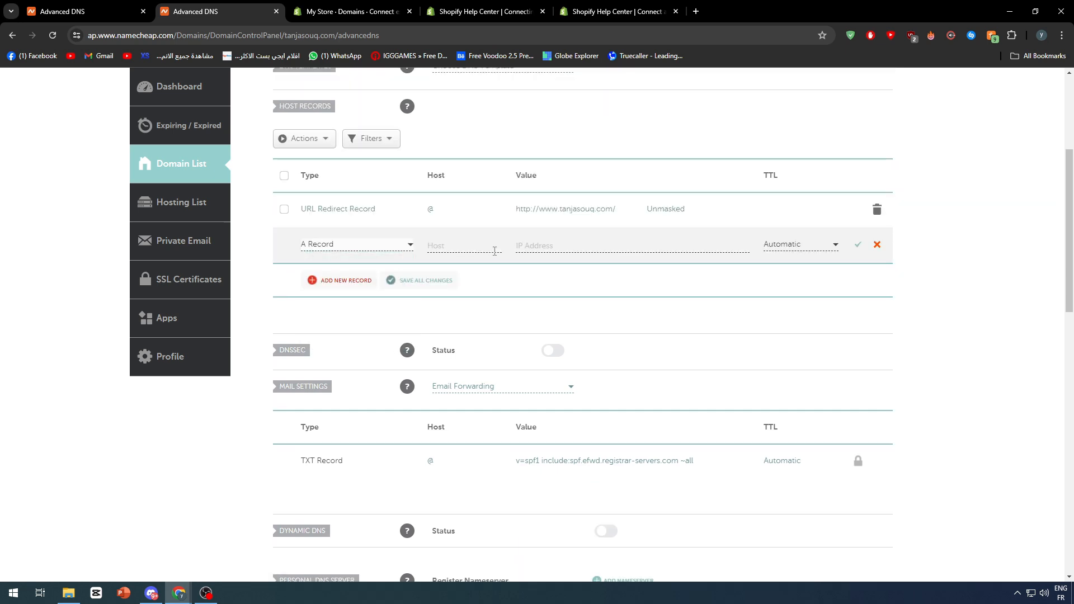
left_click(535, 252)
left_click(587, 287)
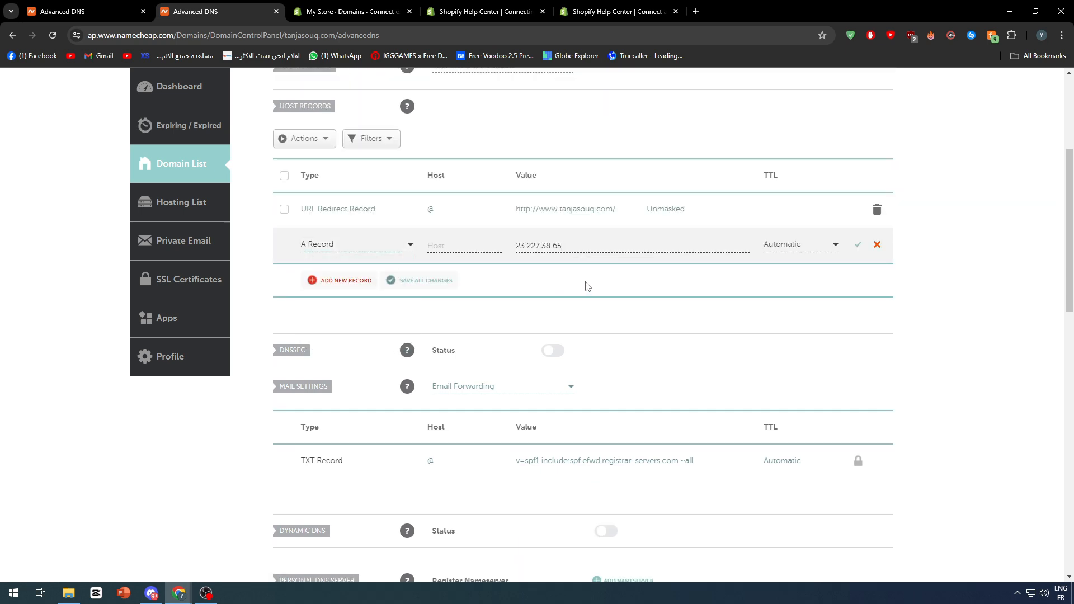
left_click(363, 11)
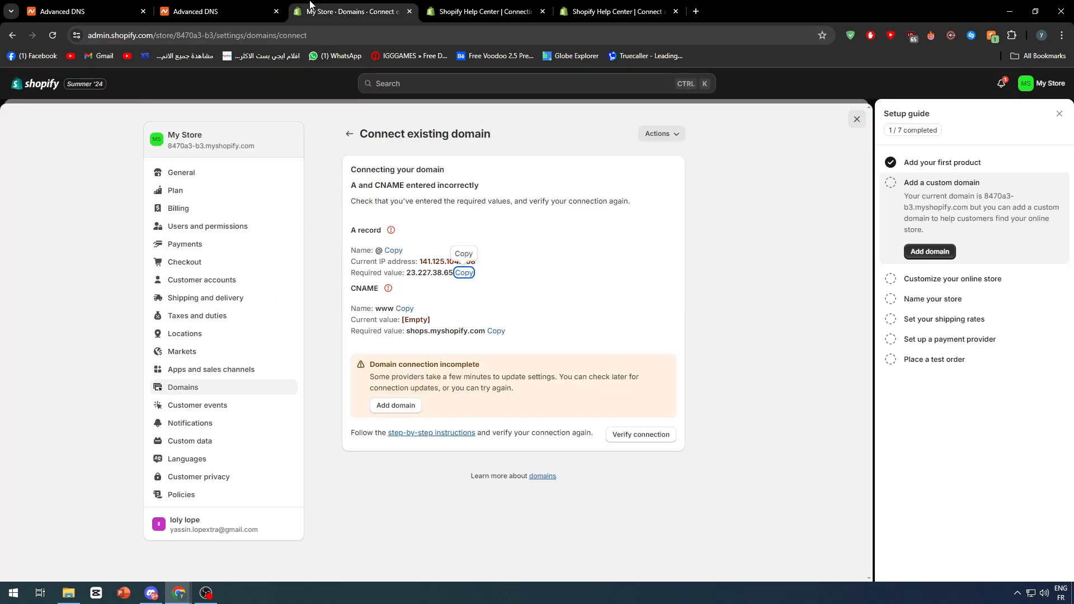
left_click(218, 11)
left_click(452, 249)
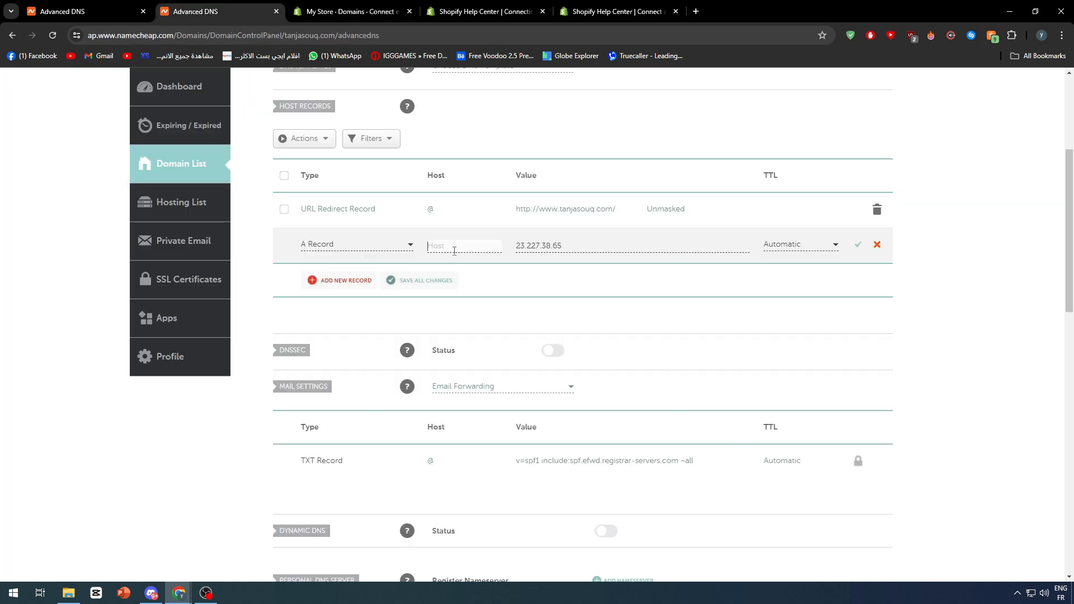
type("A")
key("BackSpace")
type("Ns")
left_click(857, 246)
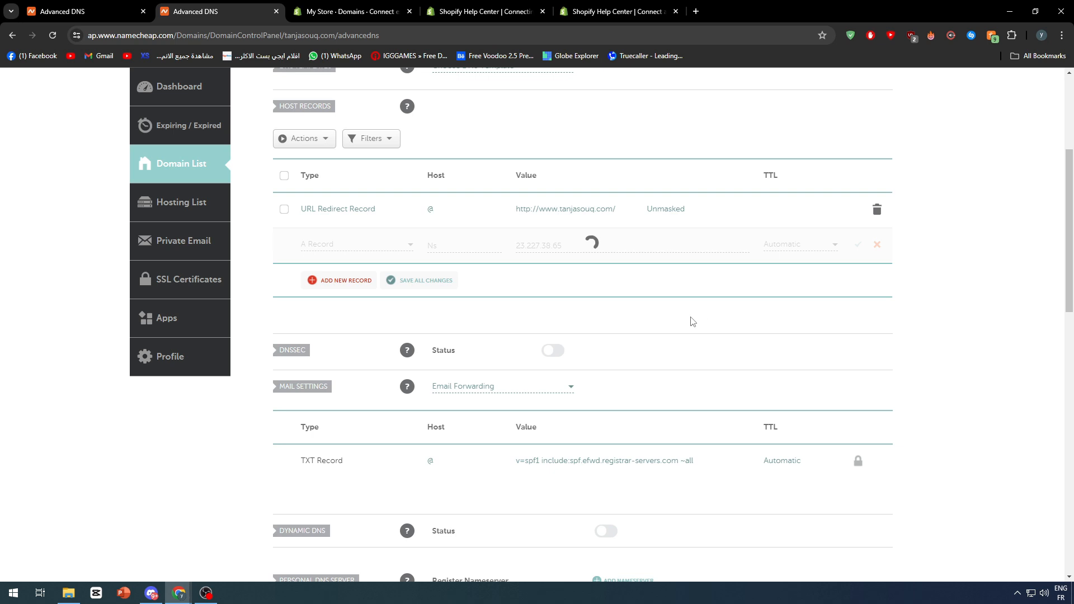
- Copy the required A record name from Shopify's connection page and set the A record's host in Namecheap to @
left_click(359, 10)
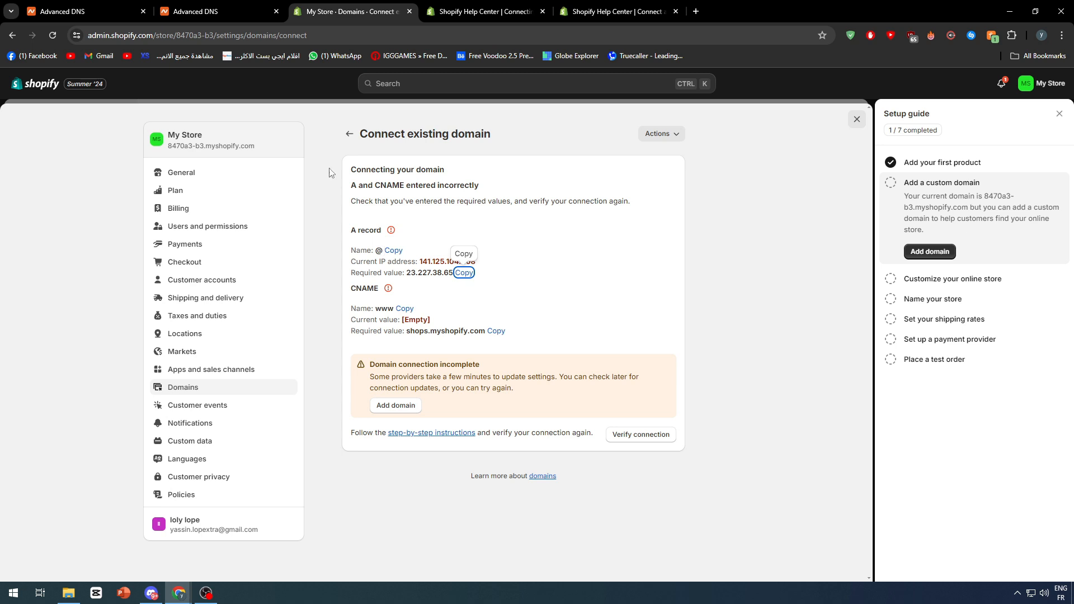
left_click(260, 10)
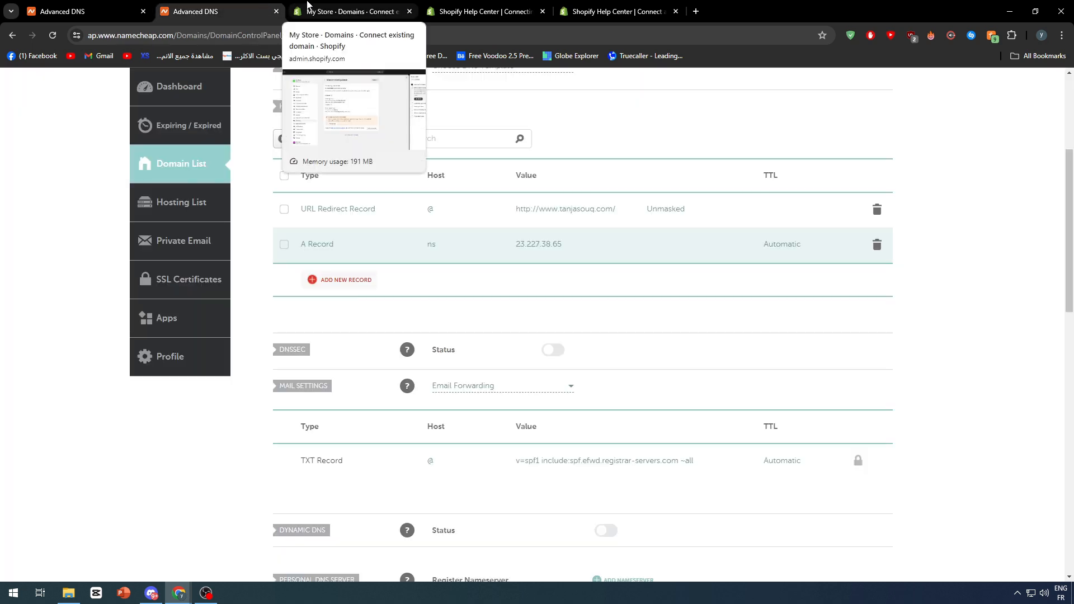
left_click(308, 7)
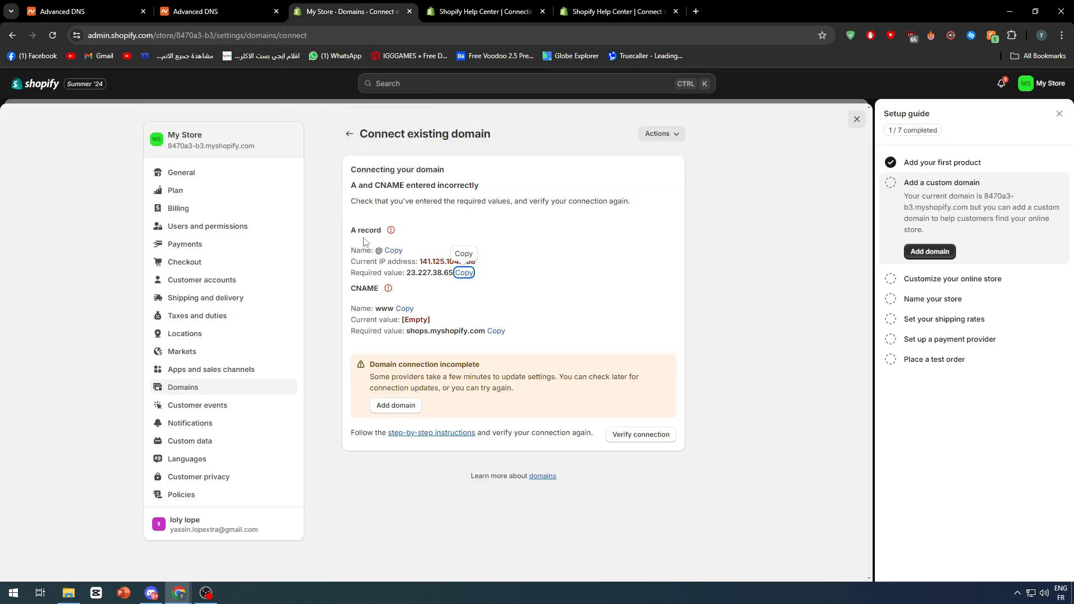
left_click(394, 250)
left_click(246, 10)
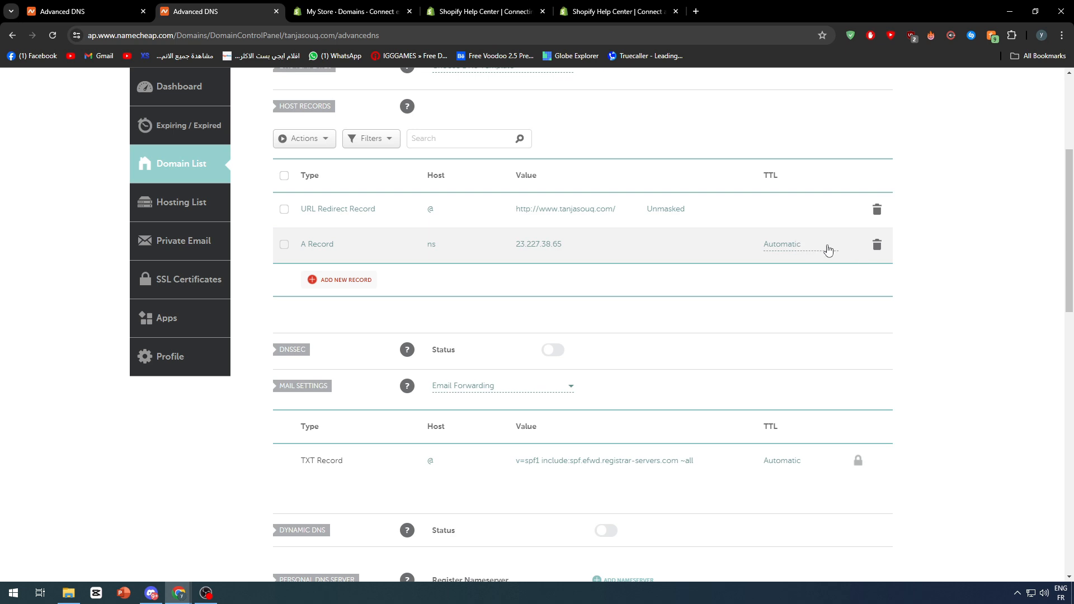
left_click(442, 244)
type("@")
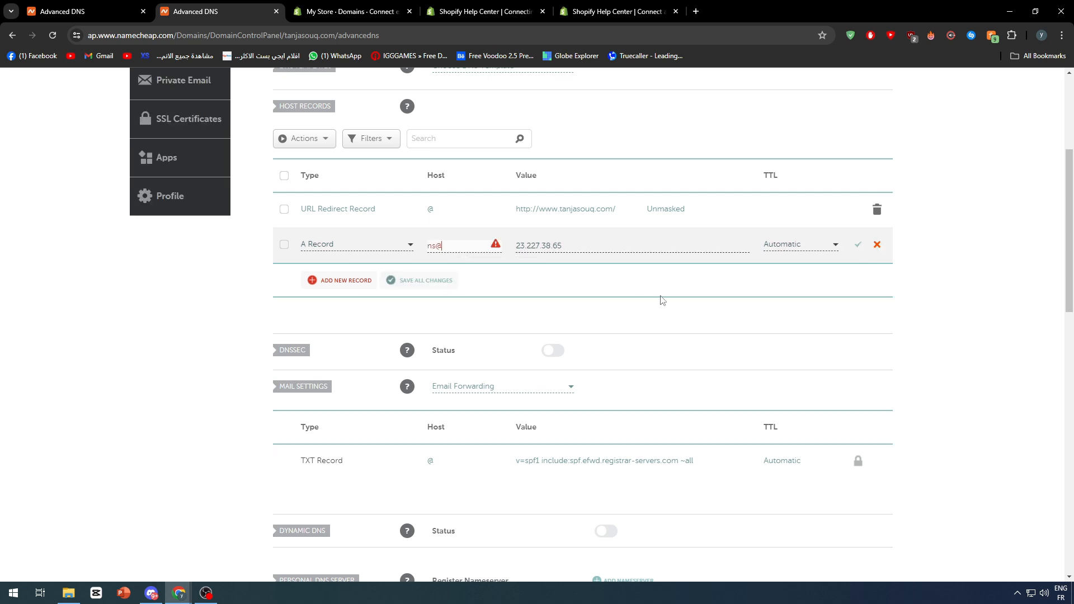
key("ctrl+a")
type("@")
left_click(592, 306)
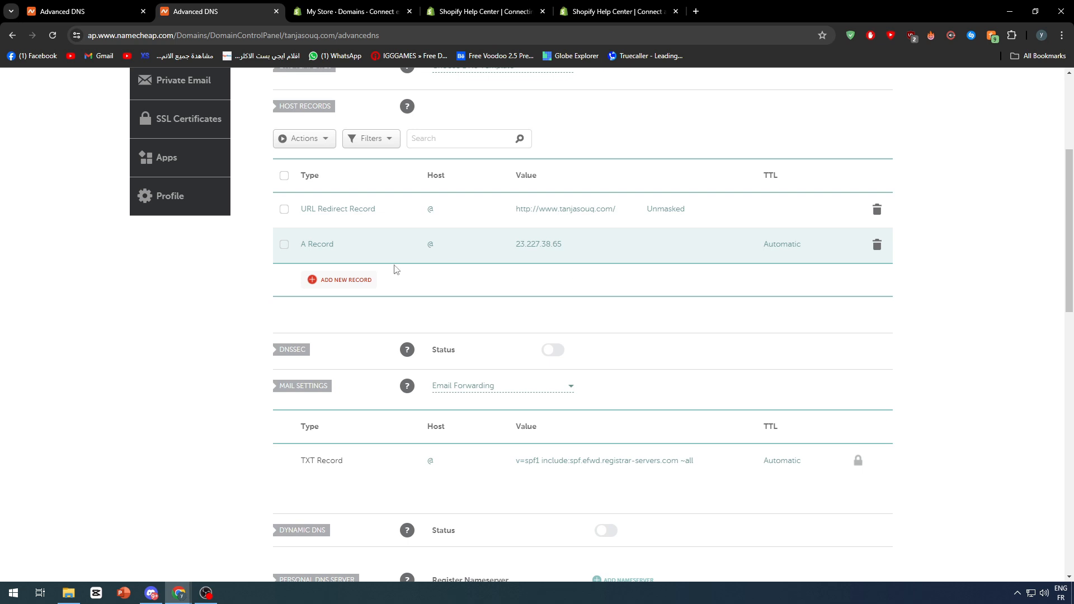
- Start another host record for tanjasouq.com and set its type to CNAME Record
left_click(324, 280)
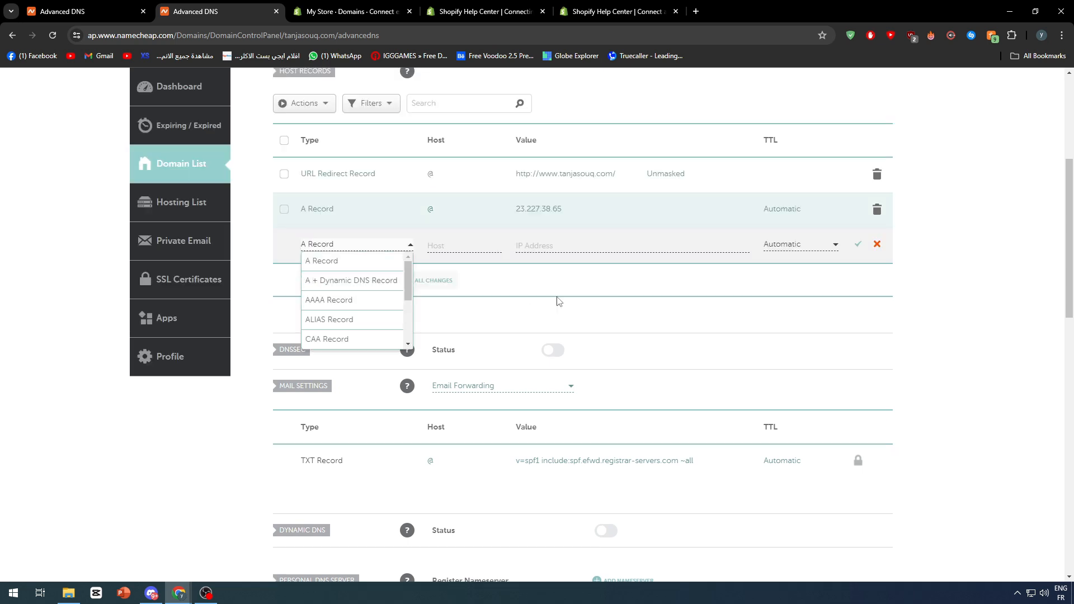
scroll(350, 297, "down", 3)
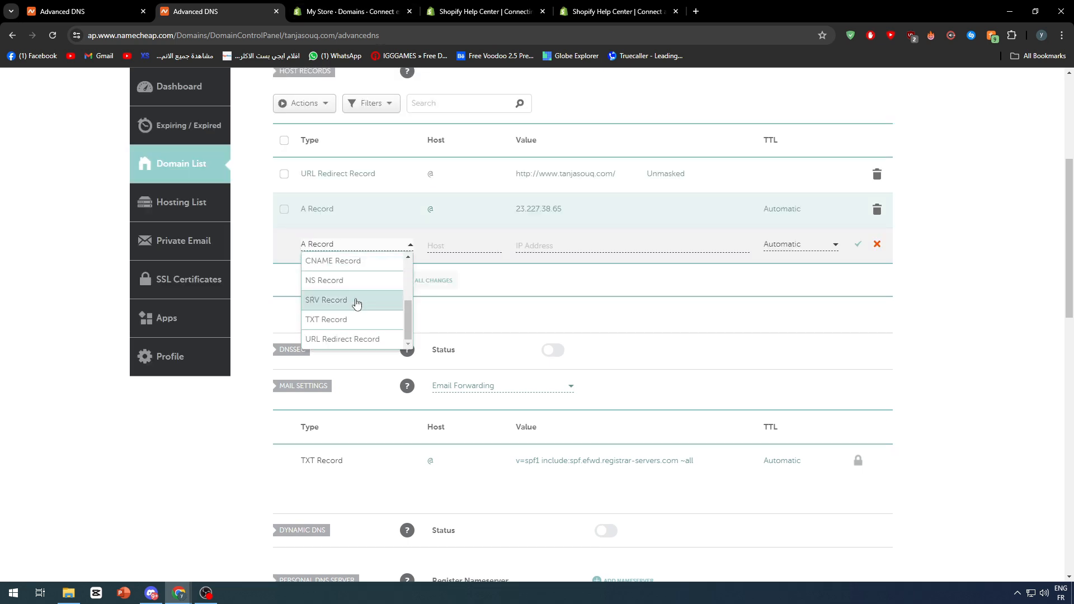
scroll(356, 304, "down", 2)
scroll(375, 419, "up", 6)
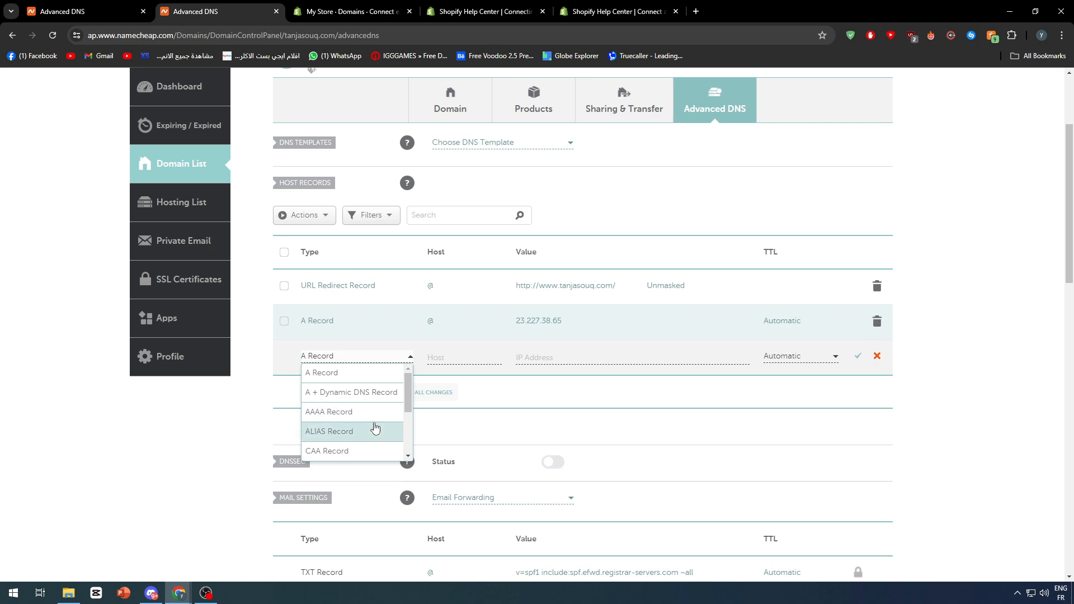
scroll(375, 428, "down", 1)
scroll(370, 429, "up", 1)
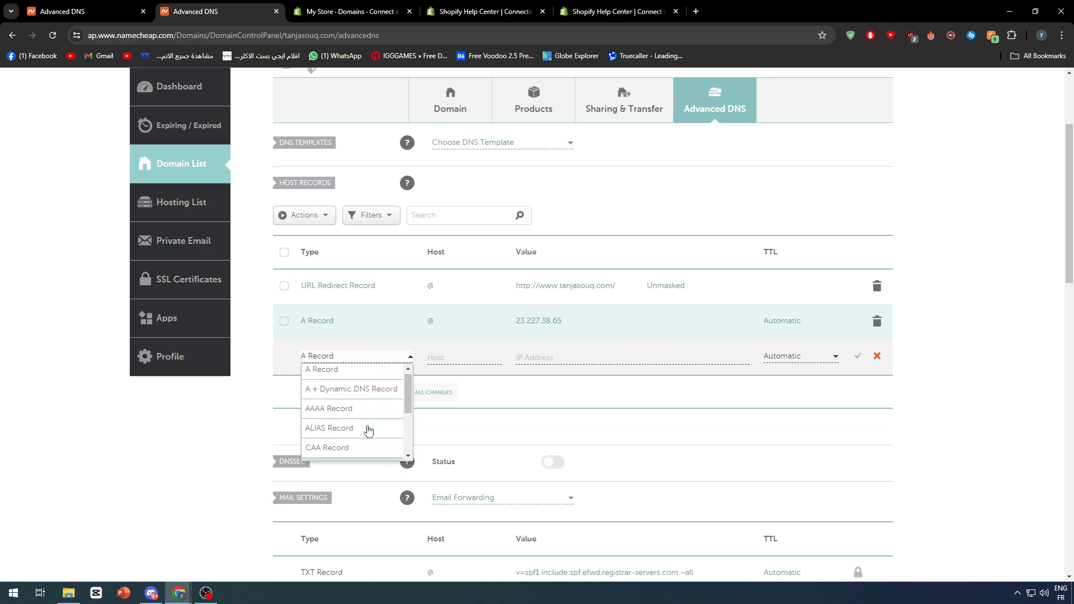
scroll(371, 431, "down", 1)
left_click(349, 427)
- Copy the required CNAME name from Shopify's connection page and enter www as the new CNAME record's host
left_click(342, 10)
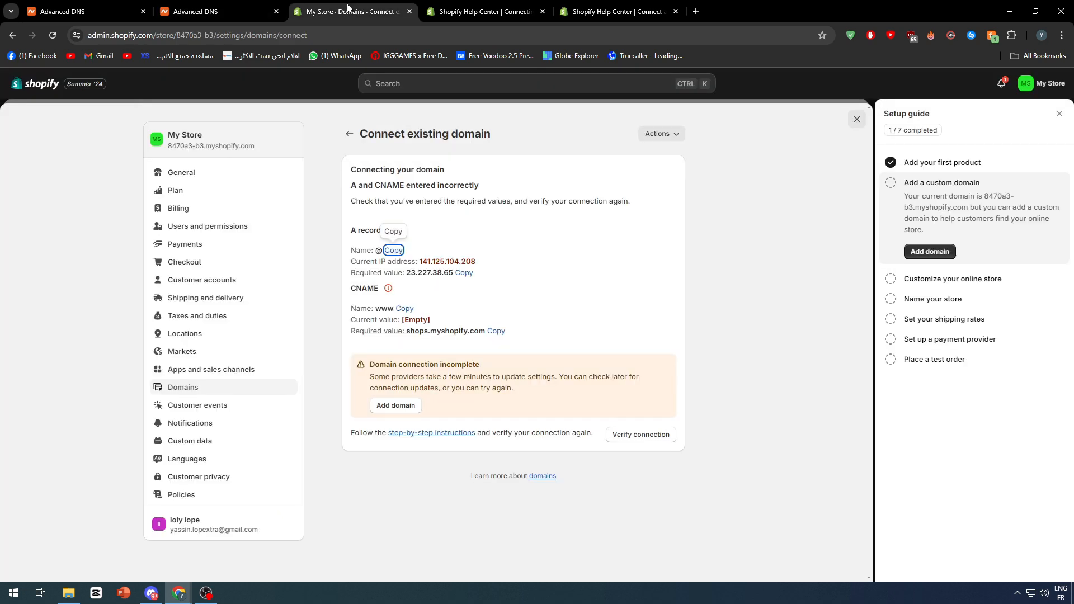
left_click(405, 308)
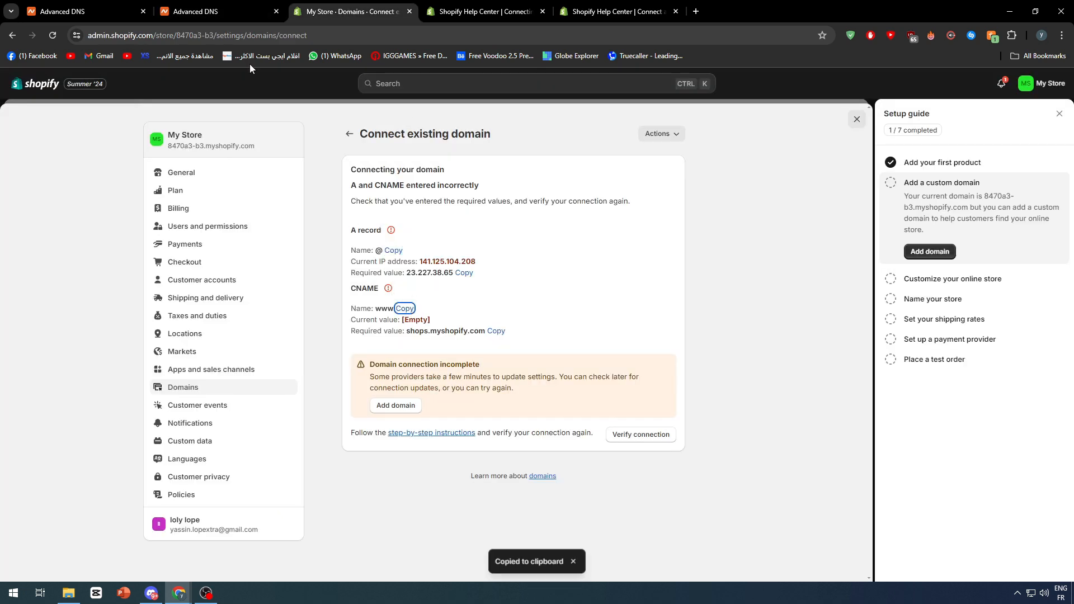
left_click(208, 7)
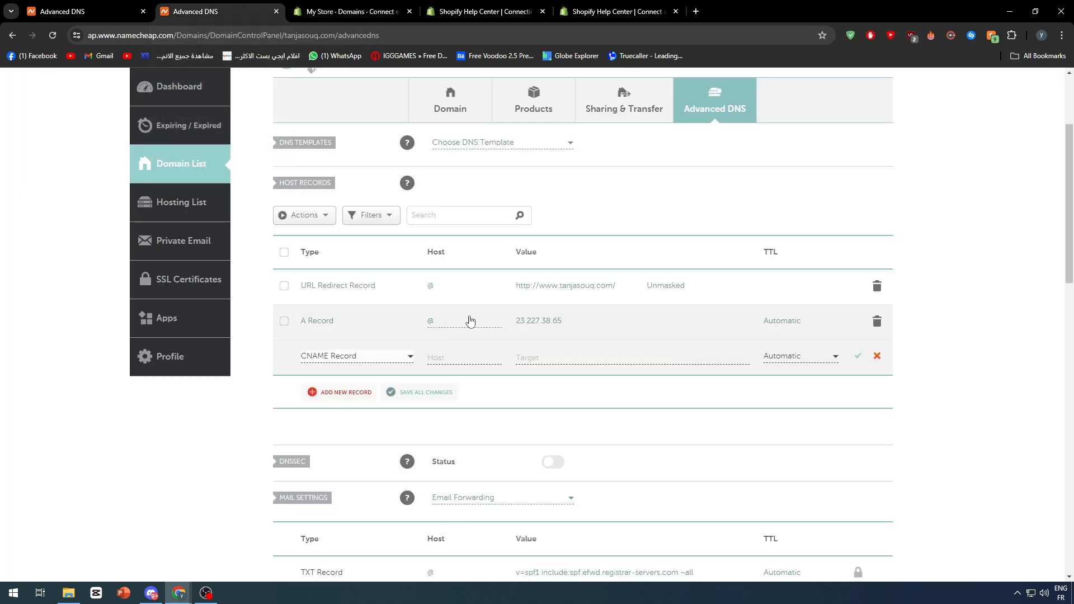
left_click(455, 361)
type("www")
- Copy the required CNAME value from Shopify, set the CNAME record's target to shops.myshopify.com, and save the record
left_click(342, 10)
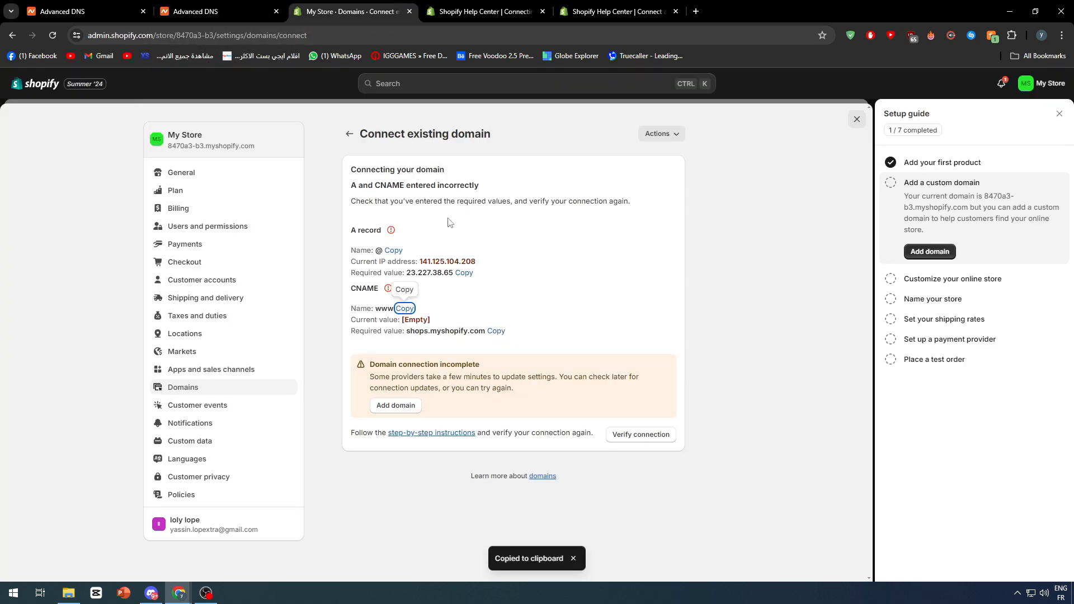
left_click(496, 331)
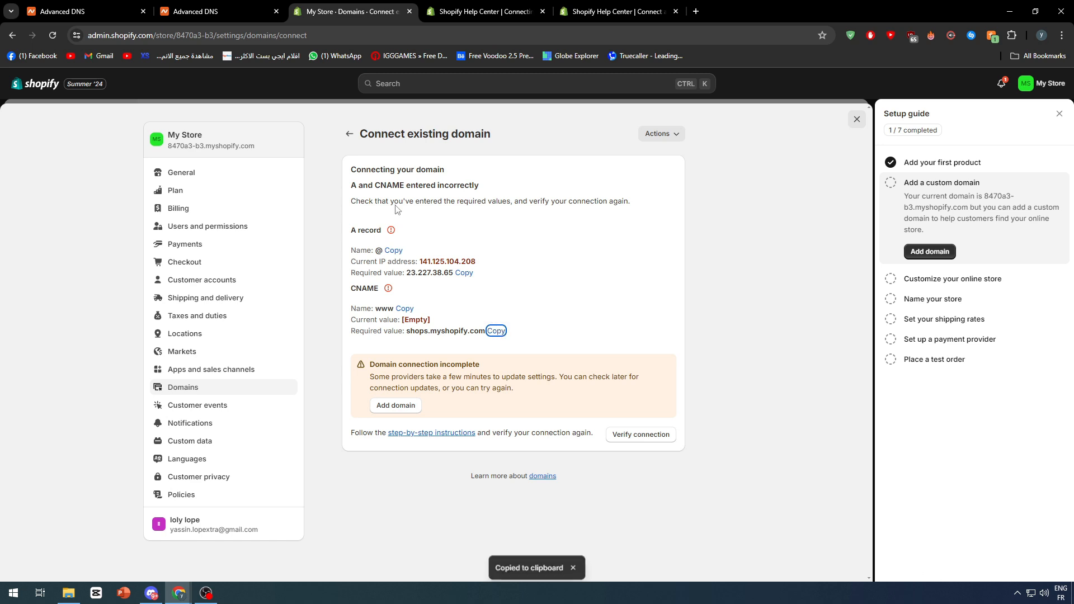
left_click(208, 10)
left_click(561, 361)
key("ctrl+v")
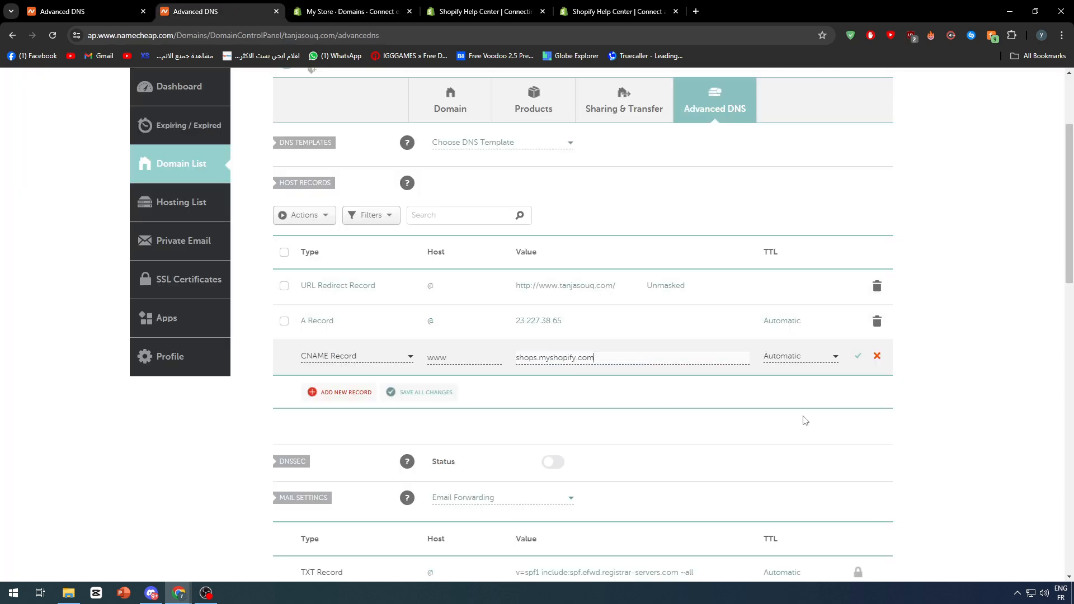
left_click(858, 357)
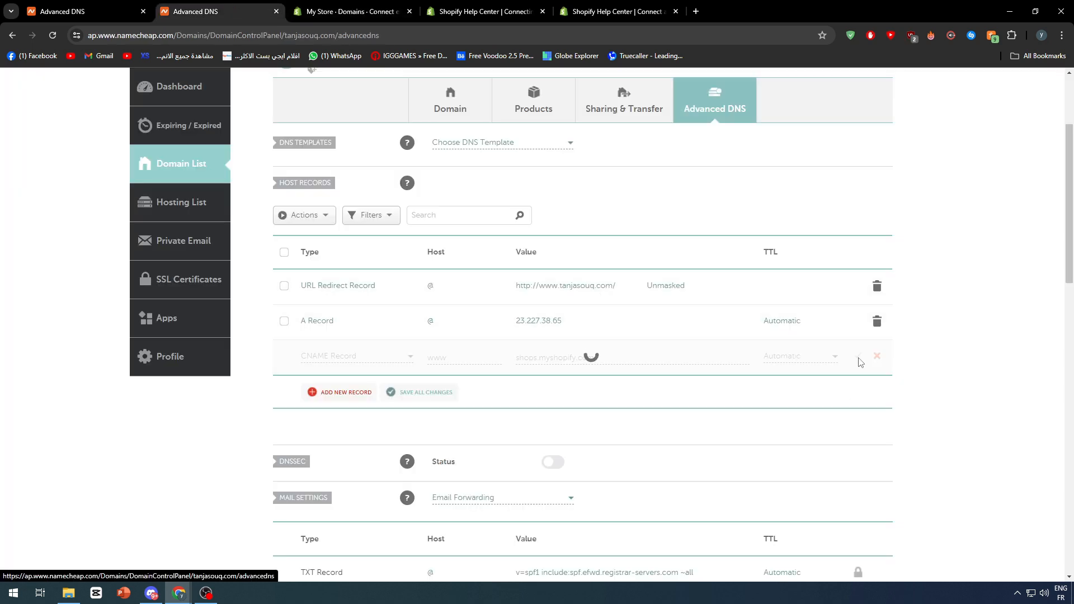
- Verify the domain connection in Shopify and return to Namecheap to check the host records of tanjasouq.com
left_click(363, 6)
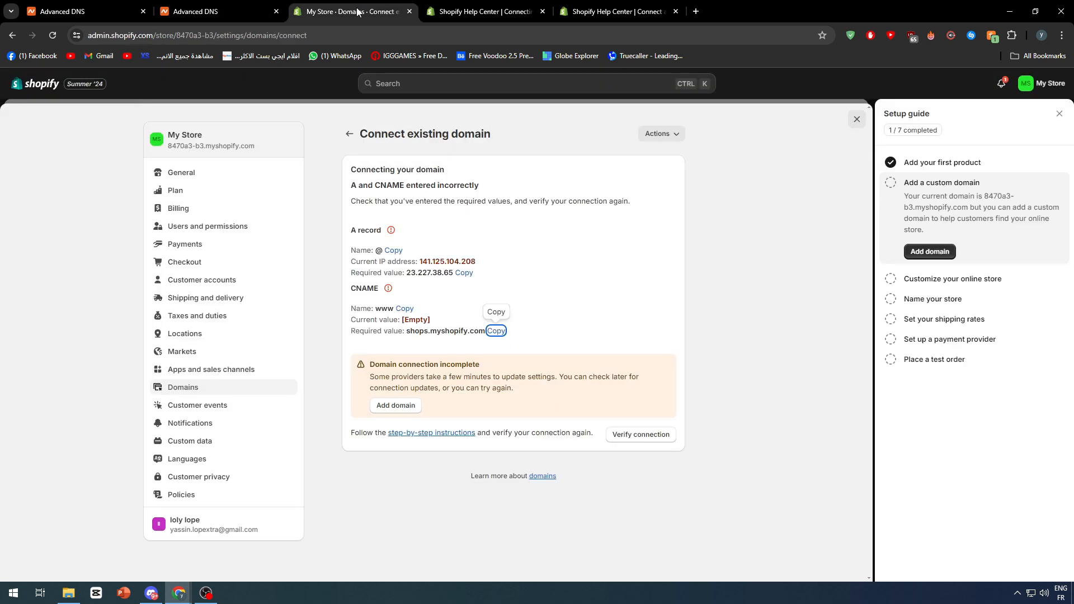
left_click(633, 440)
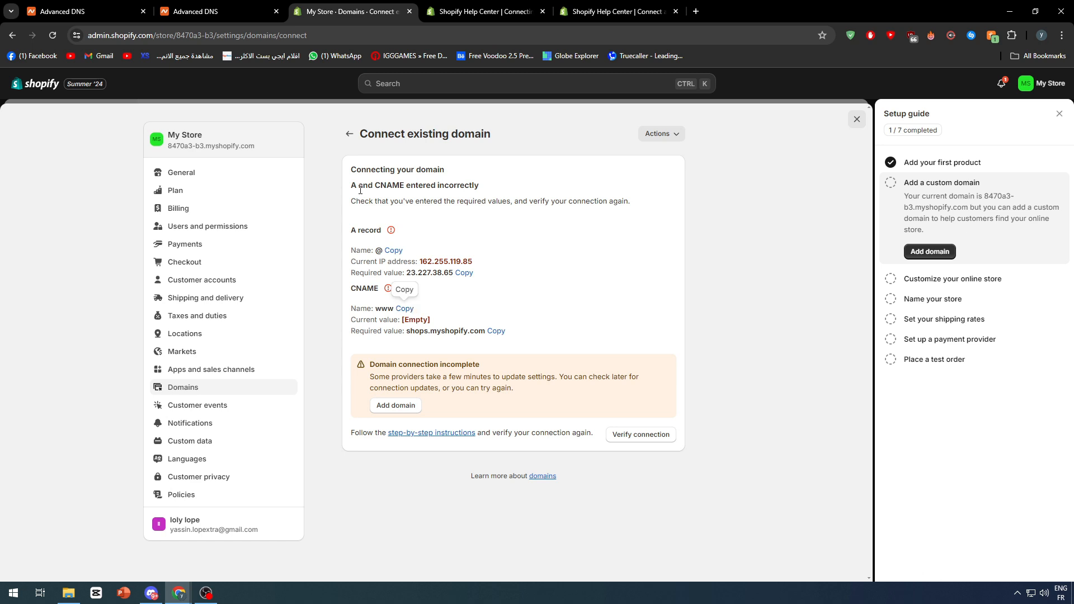
key("ctrl+shift+Tab")
scroll(476, 437, "up", 3)
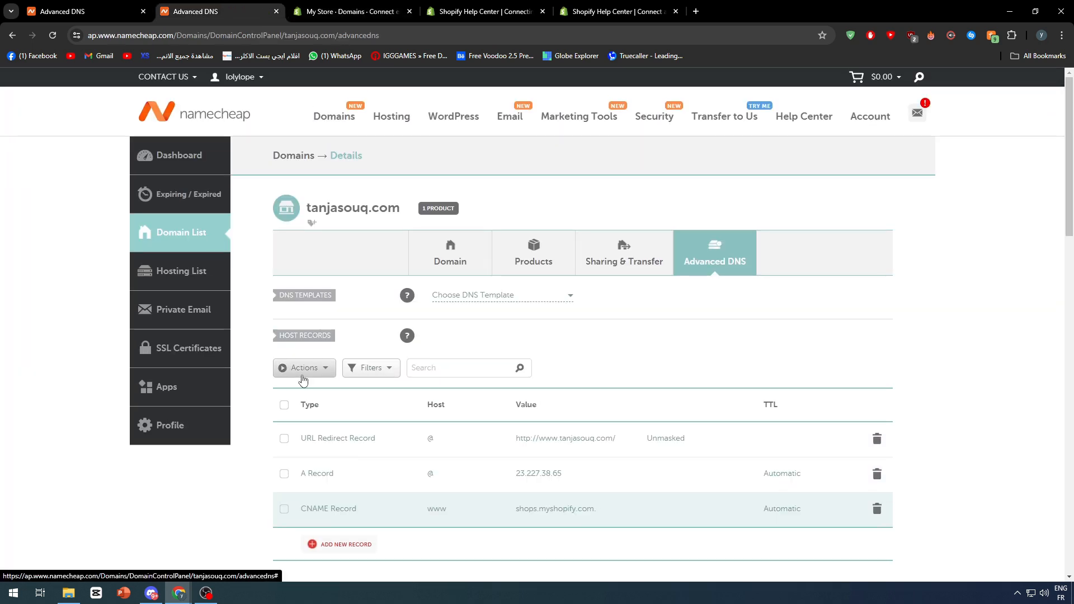